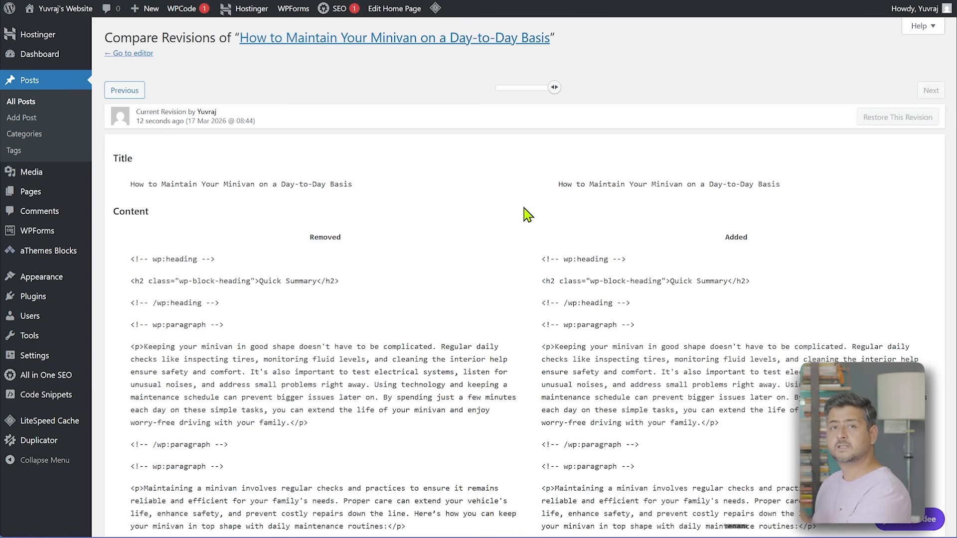
# - Examine the classic side-by-side revision comparison of the minivan post, including the added image block's code
pyautogui.scroll(-15, 573, 232)
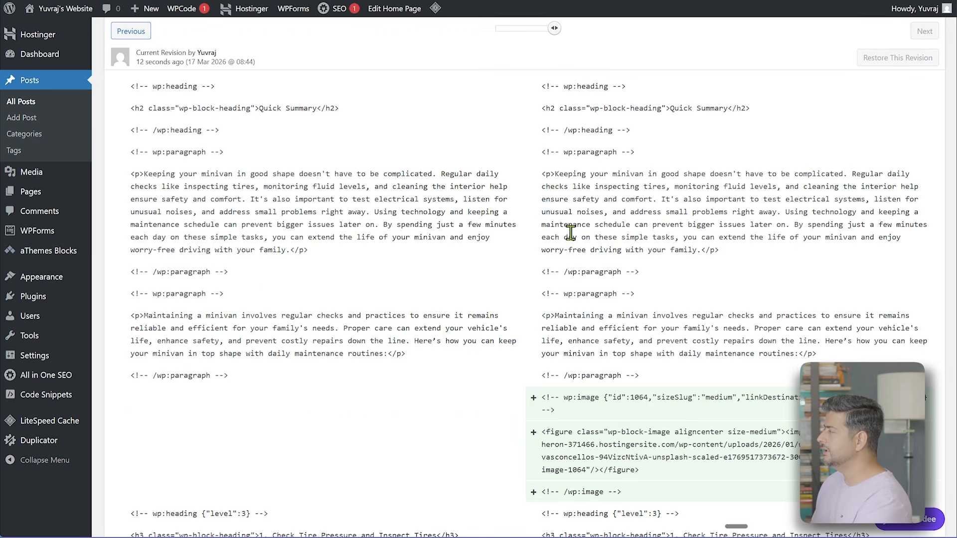
pyautogui.scroll(-15, 605, 241)
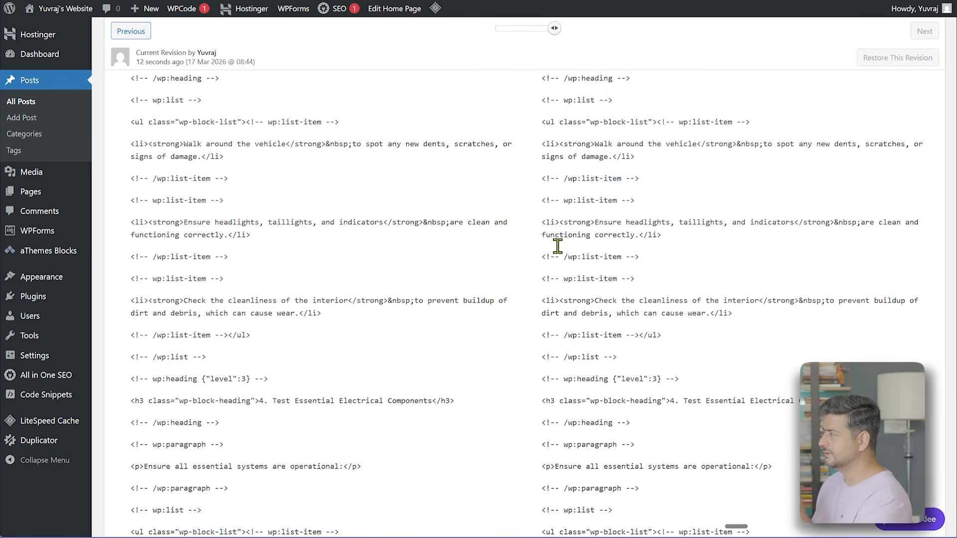
pyautogui.scroll(-7, 543, 264)
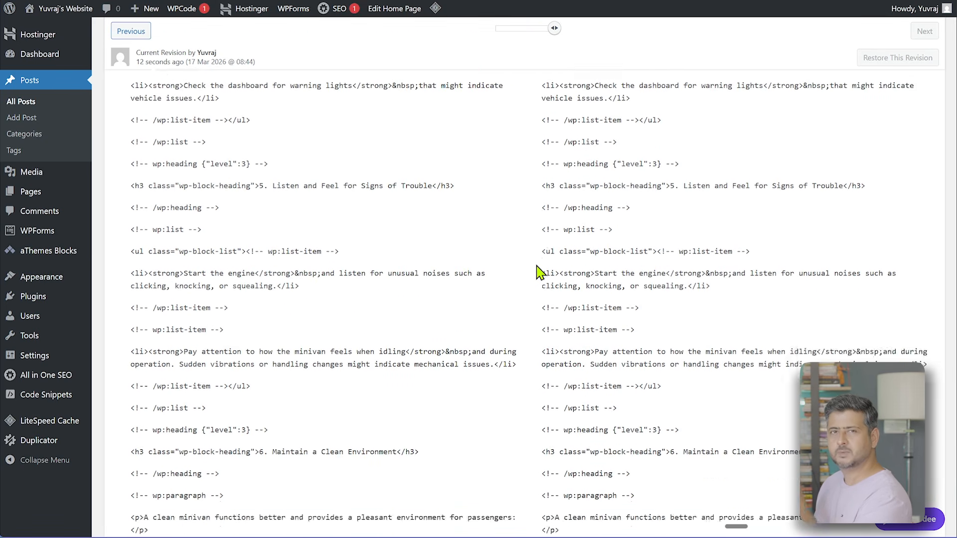
pyautogui.scroll(-15, 538, 274)
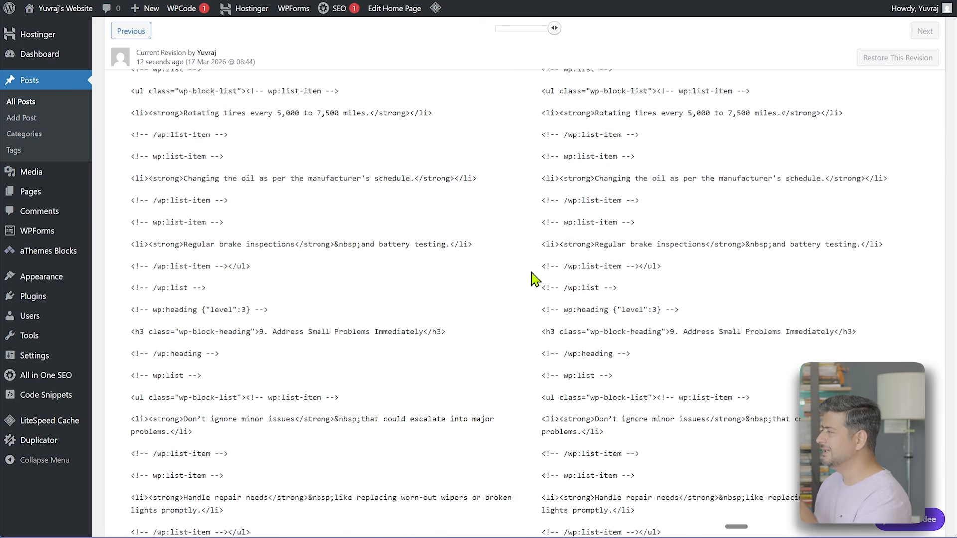
pyautogui.scroll(20, 535, 279)
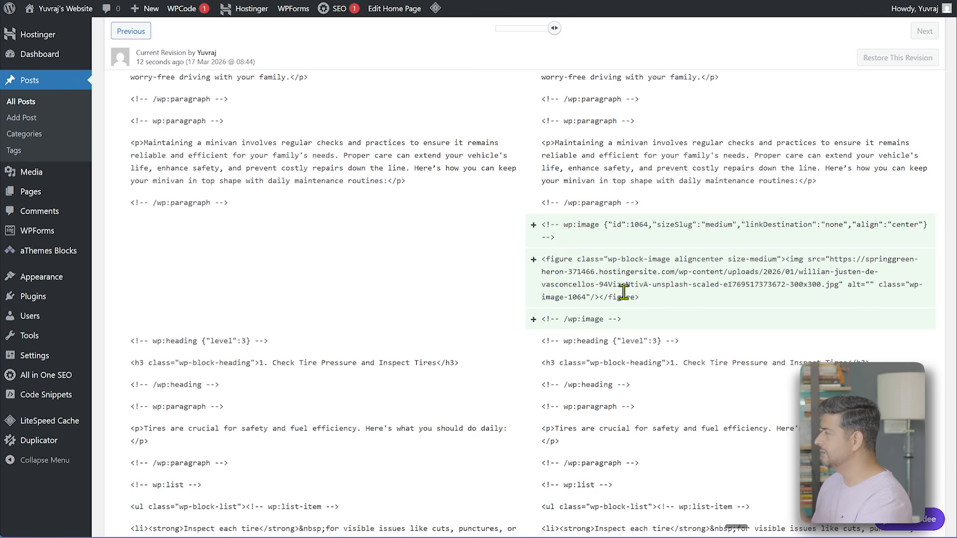
pyautogui.scroll(7, 608, 319)
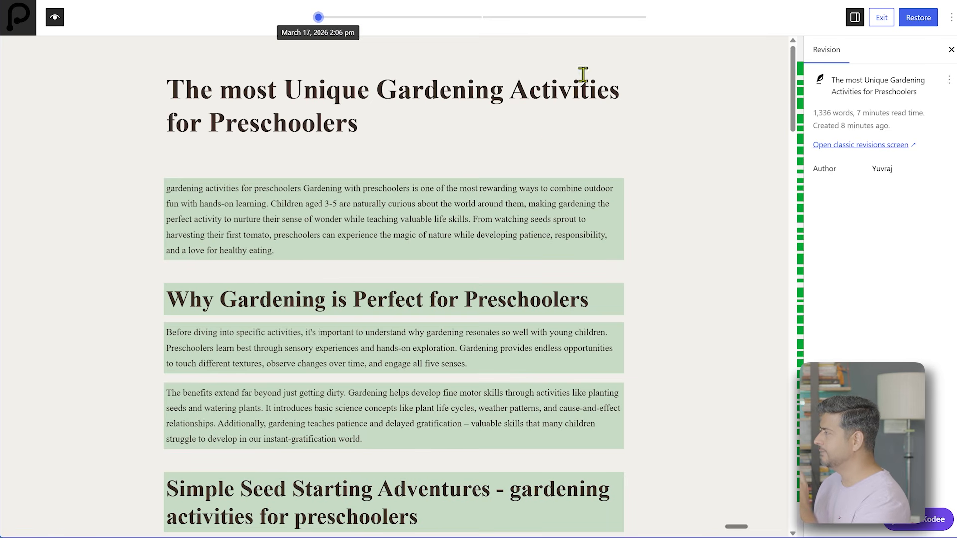
# - Review the March 17, 2026 2:06 pm revision of the gardening post from beginning to end
pyautogui.scroll(-12, 361, 172)
pyautogui.scroll(-15, 361, 178)
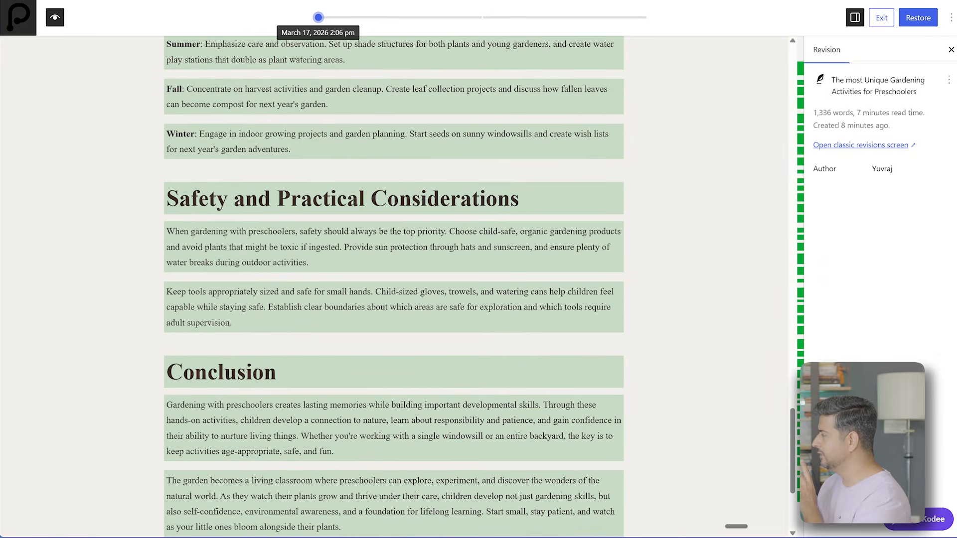
pyautogui.scroll(20, 418, 305)
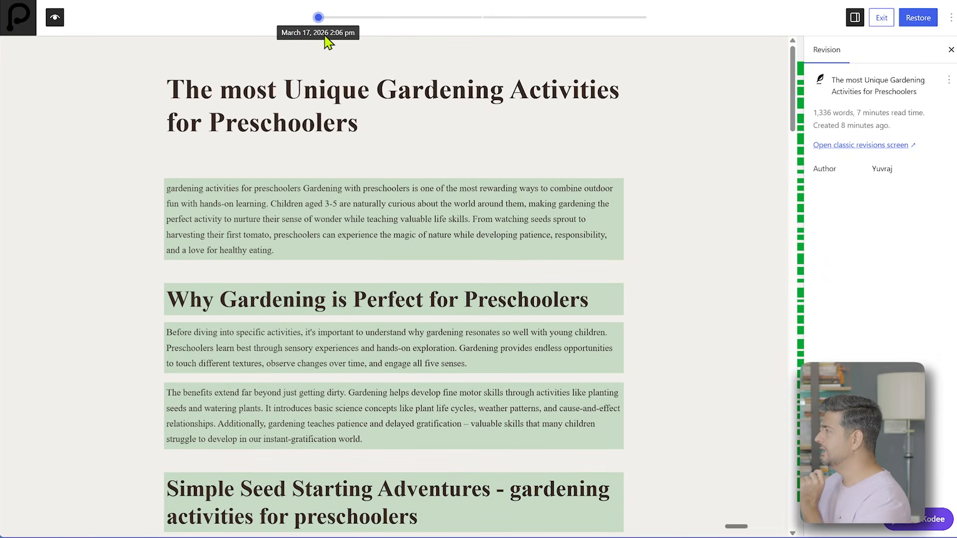
# - Switch the gardening post to its second revision and inspect the leaves image added below the first heading
pyautogui.moveTo(318, 19); pyautogui.dragTo(466, 25)
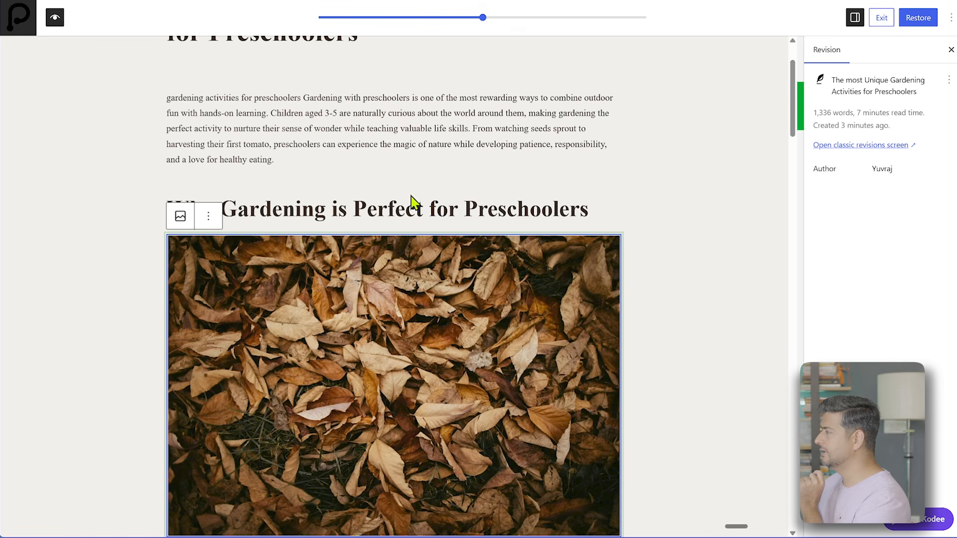
pyautogui.scroll(-5, 606, 244)
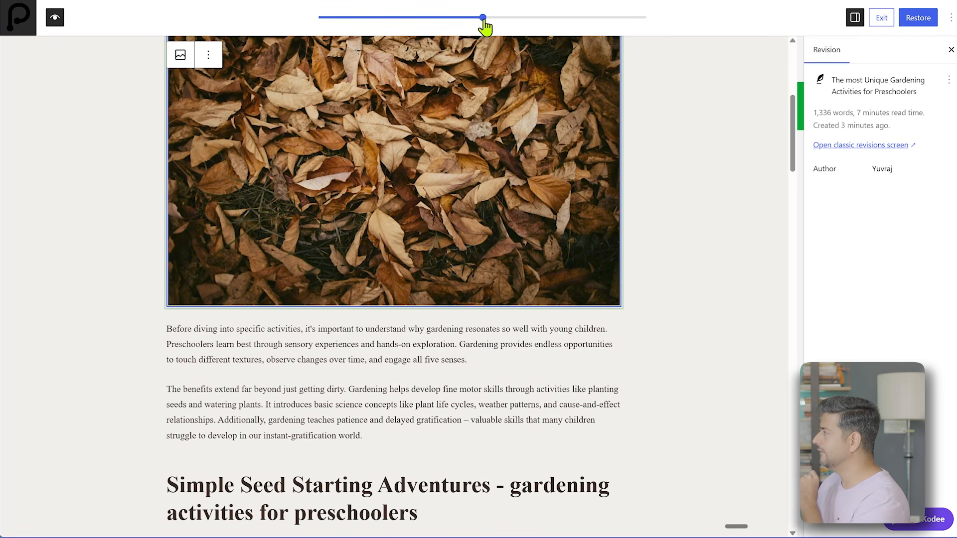
# - Switch to the 2:12 pm revision of the gardening post and jump to each of its two marked deletions
pyautogui.click(639, 20)
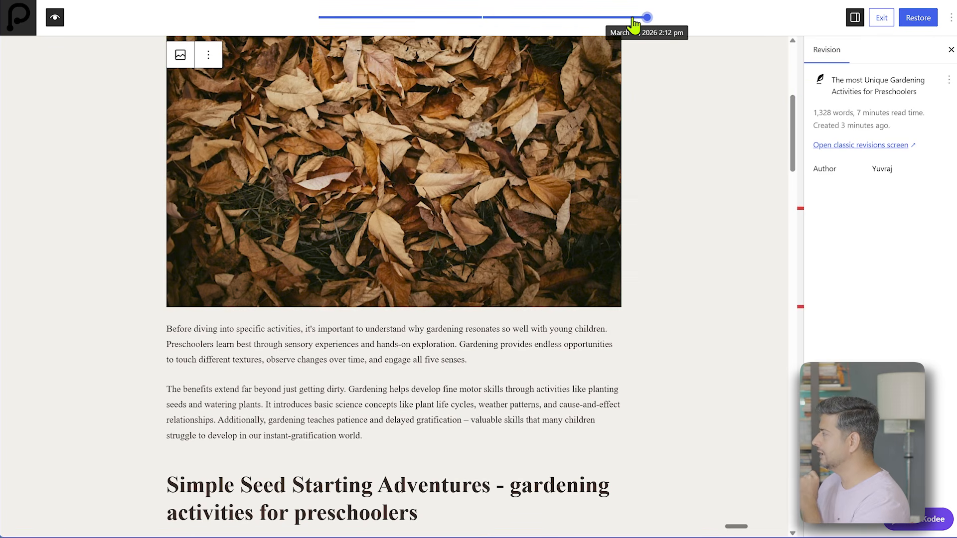
pyautogui.click(800, 209)
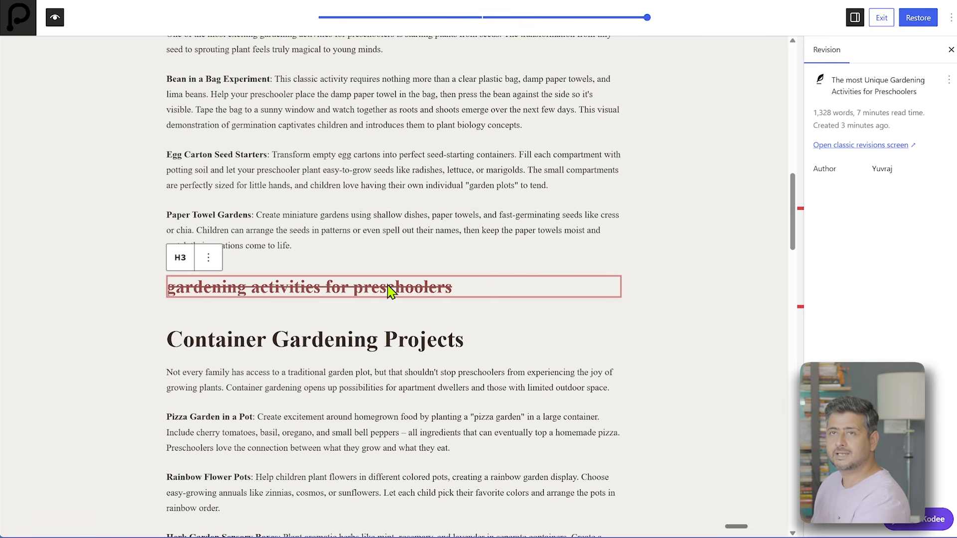
pyautogui.click(800, 307)
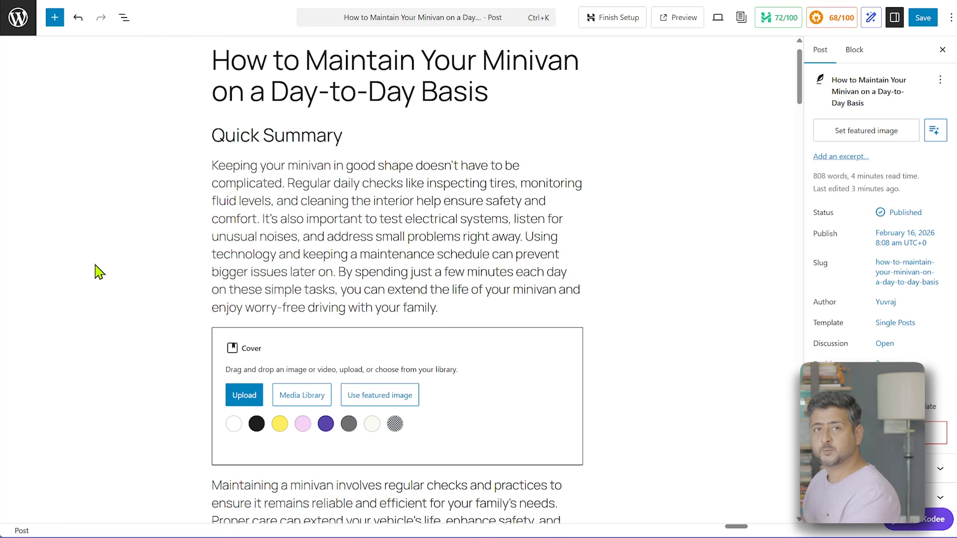
# - Check the media source options offered for the empty Cover block in the minivan post
pyautogui.scroll(-3, 139, 281)
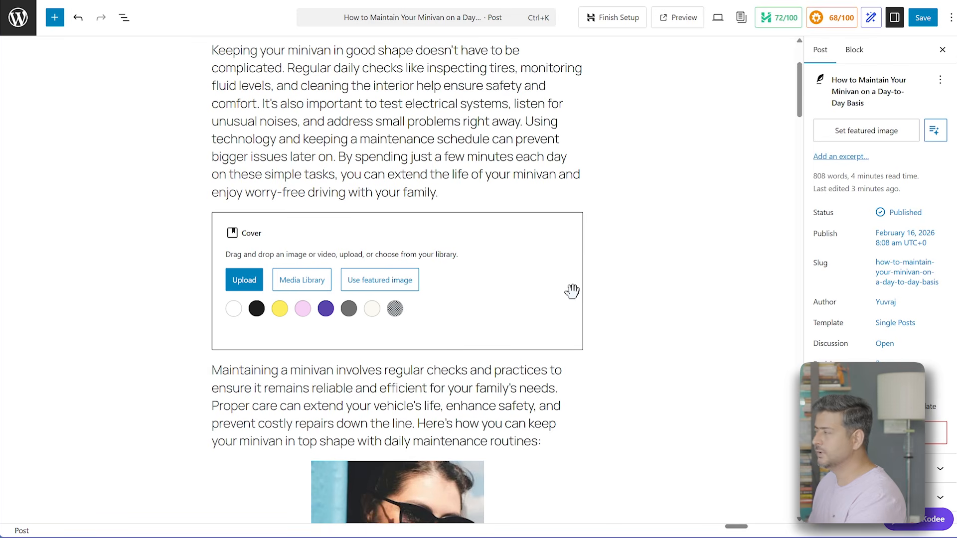
pyautogui.click(535, 290)
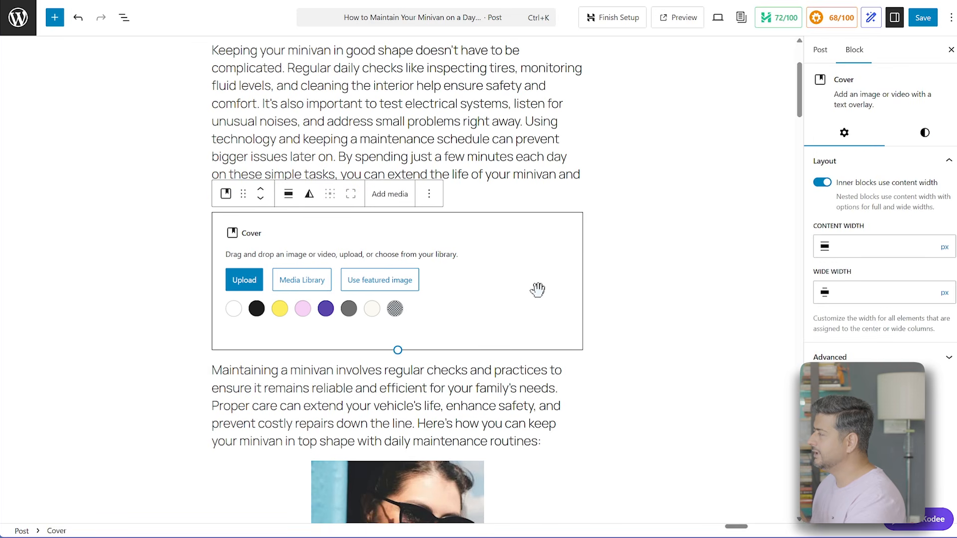
pyautogui.click(399, 197)
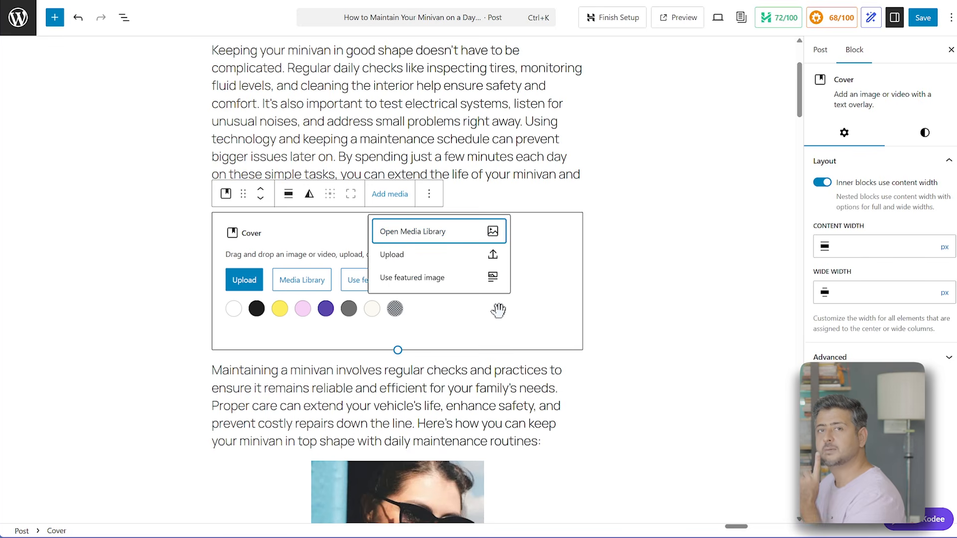
pyautogui.click(629, 283)
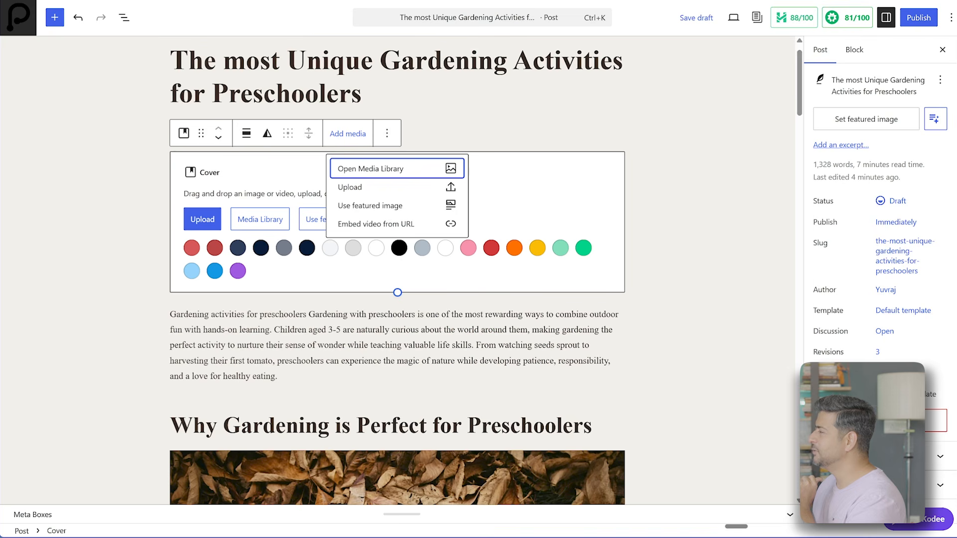
# - Close the media options of the gardening post's Cover block, reselect the block and show its media options again
pyautogui.click(118, 223)
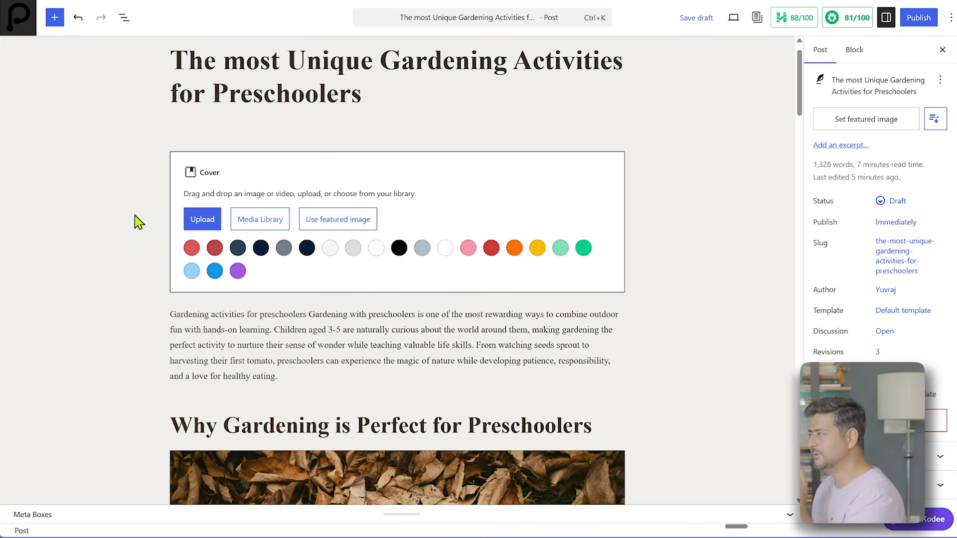
pyautogui.click(454, 207)
pyautogui.click(358, 140)
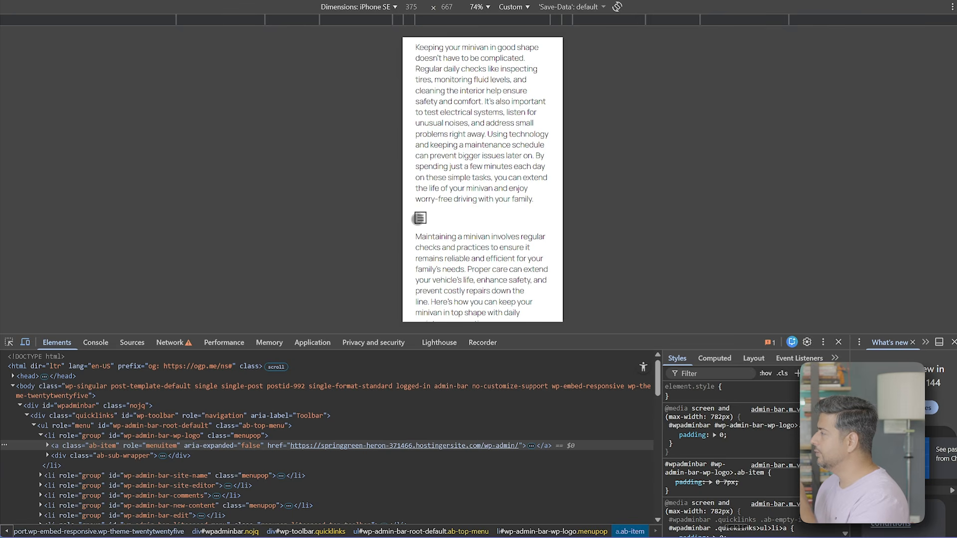
# - Open the collapsed navigation menu in the iPhone SE preview of the minivan post
pyautogui.click(417, 220)
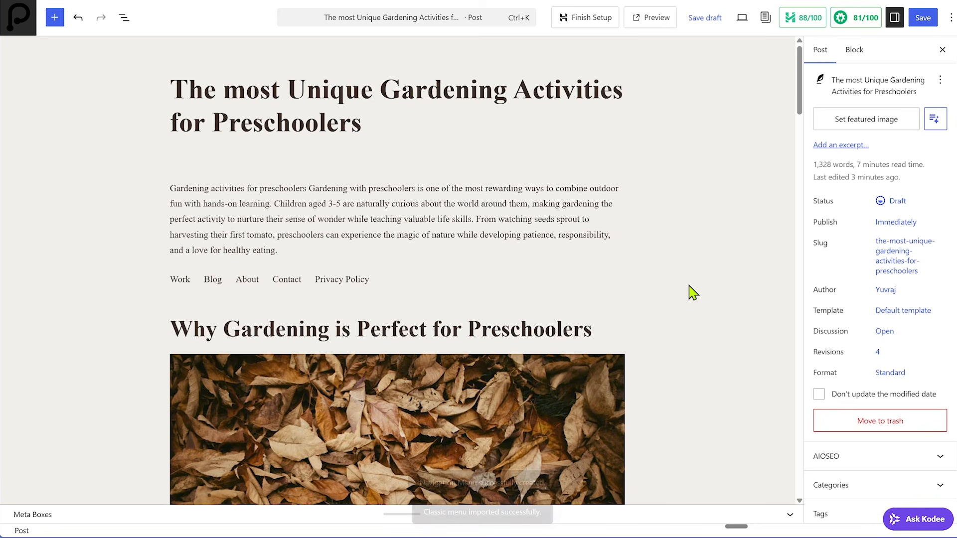
# - Check the overlay template choices of the gardening post's Navigation block, and create a new overlay template for it
pyautogui.click(398, 279)
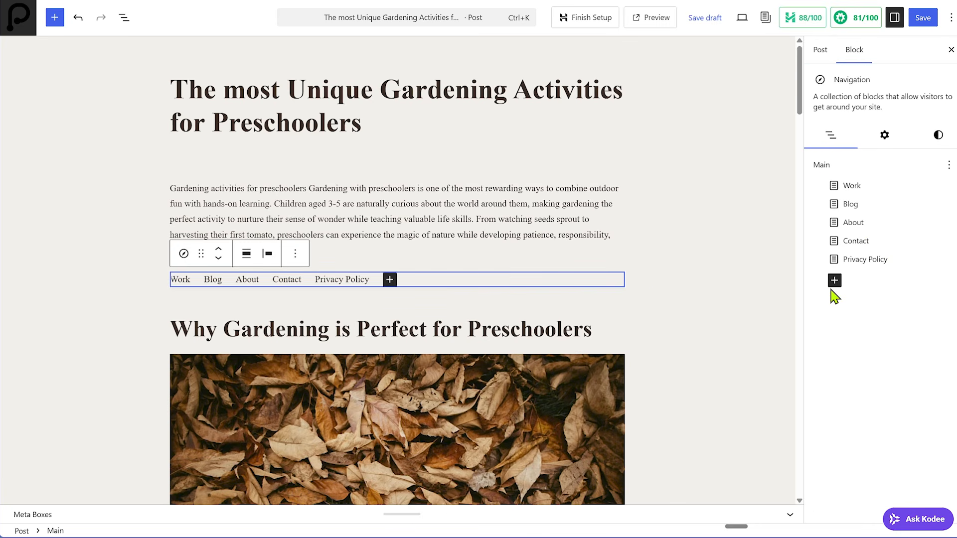
pyautogui.click(884, 136)
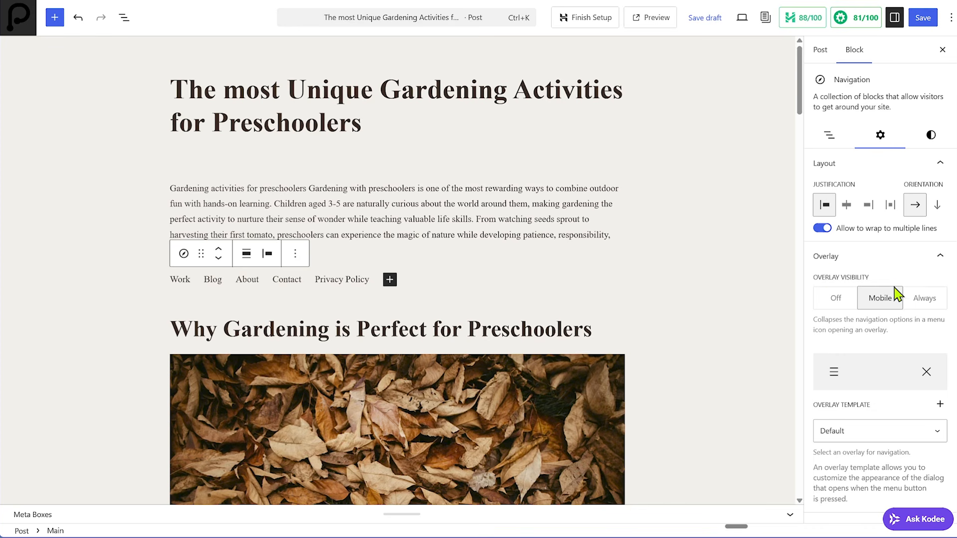
pyautogui.scroll(-1, 873, 314)
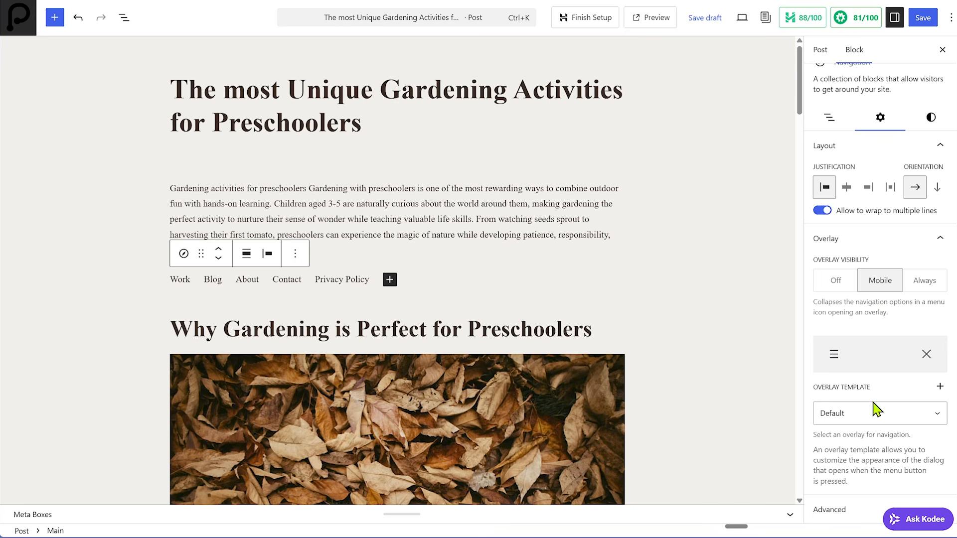
pyautogui.click(908, 413)
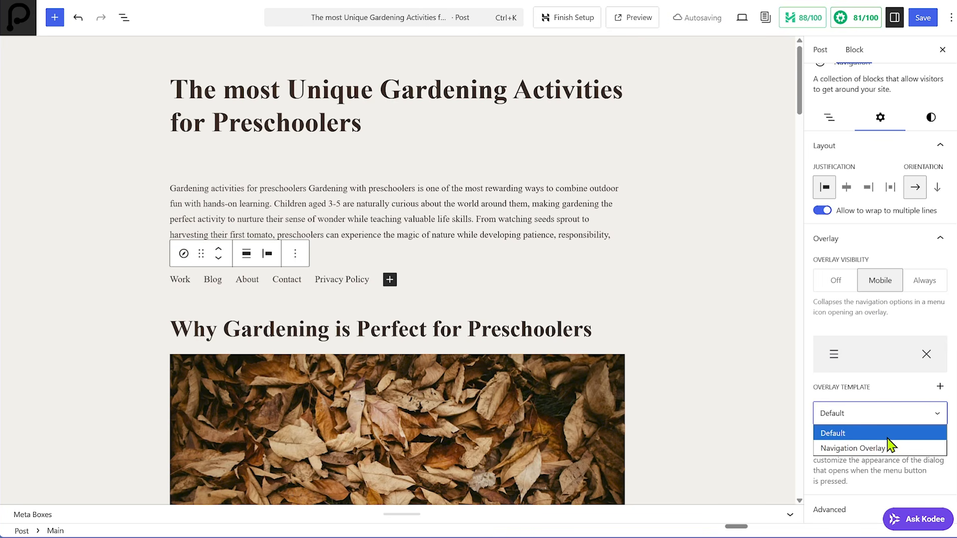
pyautogui.click(889, 390)
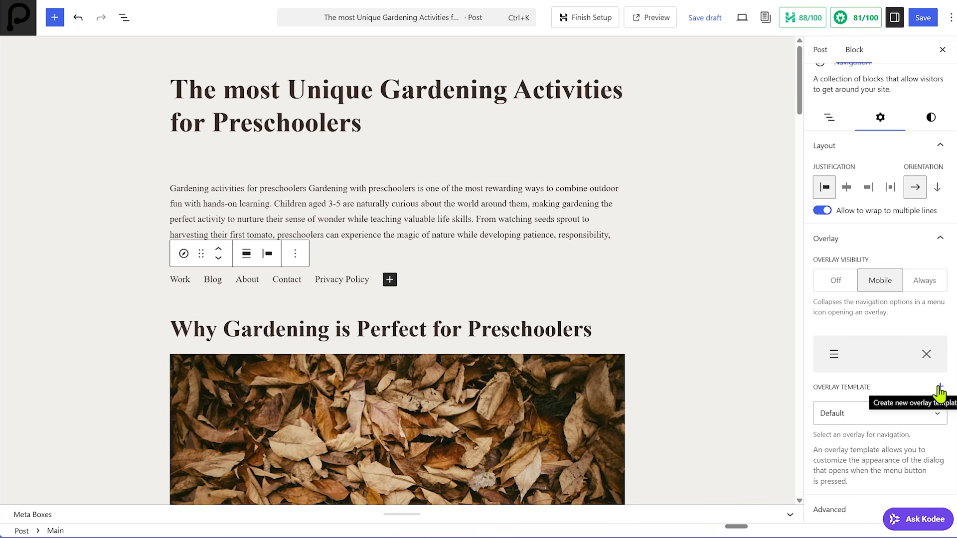
pyautogui.click(939, 390)
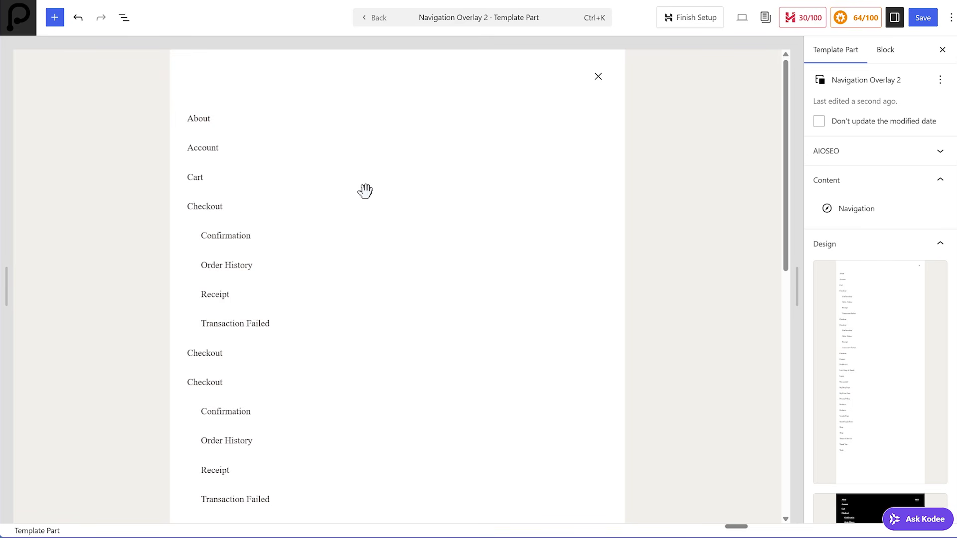
# - Apply the "Overlay with orange background" design to the new navigation overlay template
pyautogui.scroll(-5, 888, 222)
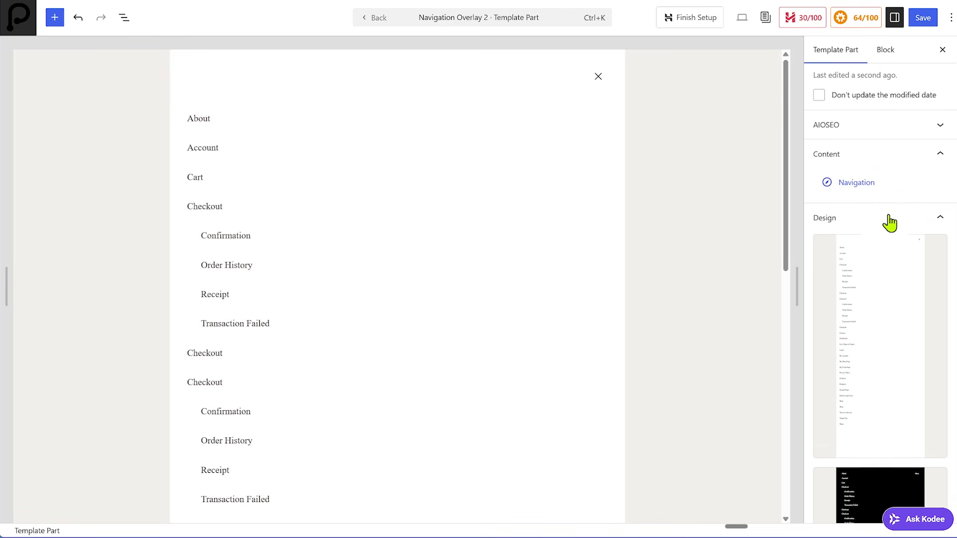
pyautogui.scroll(-3, 877, 269)
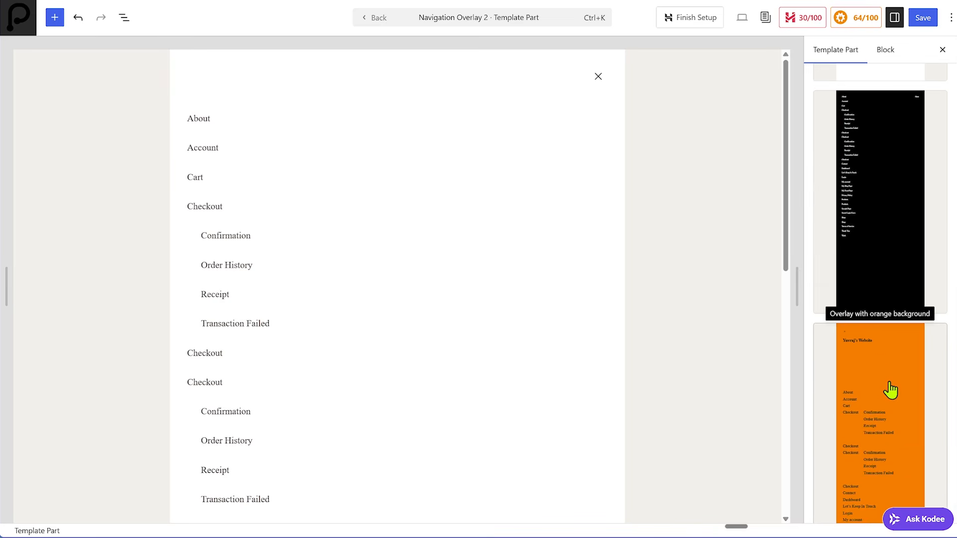
pyautogui.click(891, 392)
# - Examine the full list of menu entries in the orange overlay and browse the remaining overlay designs
pyautogui.scroll(-7, 548, 282)
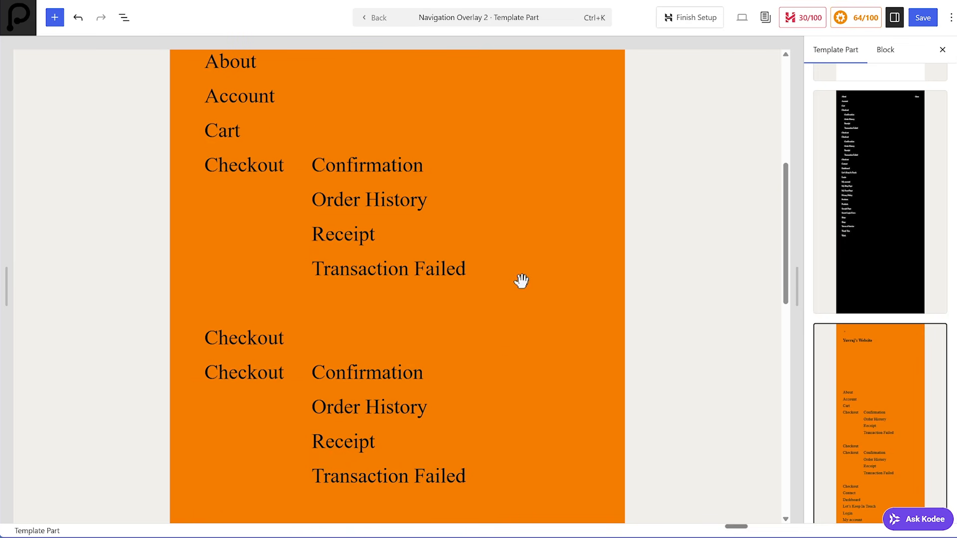
pyautogui.scroll(-3, 520, 280)
pyautogui.scroll(1, 518, 280)
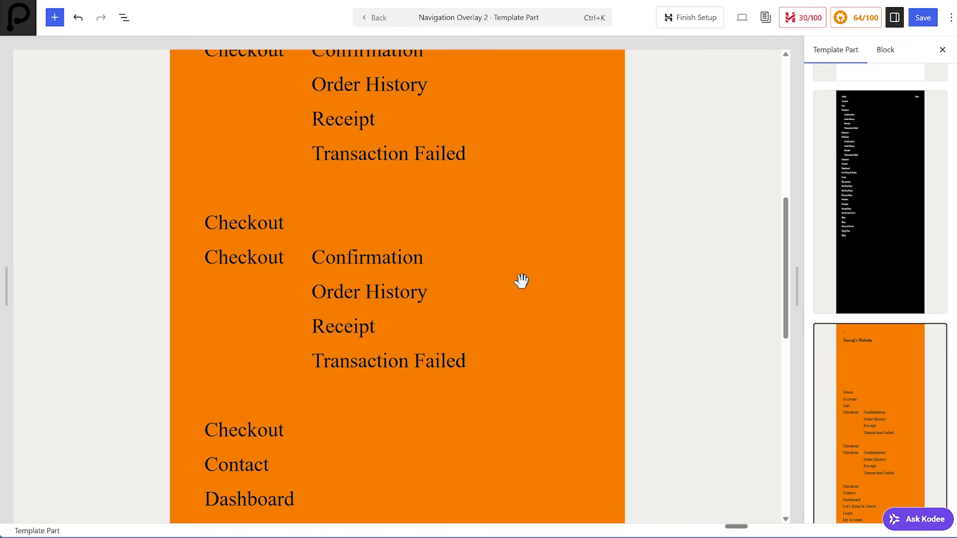
pyautogui.scroll(-5, 518, 279)
pyautogui.scroll(-2, 308, 280)
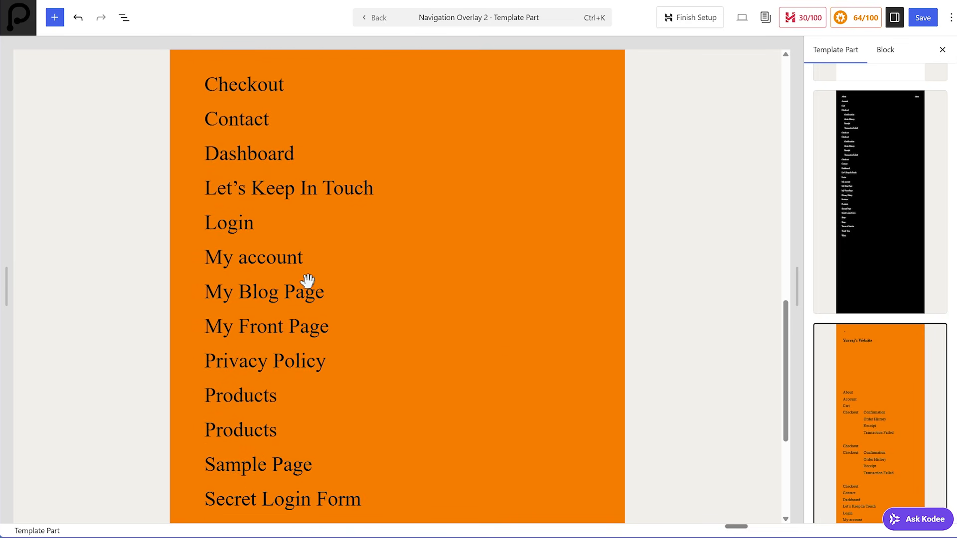
pyautogui.scroll(-4, 313, 279)
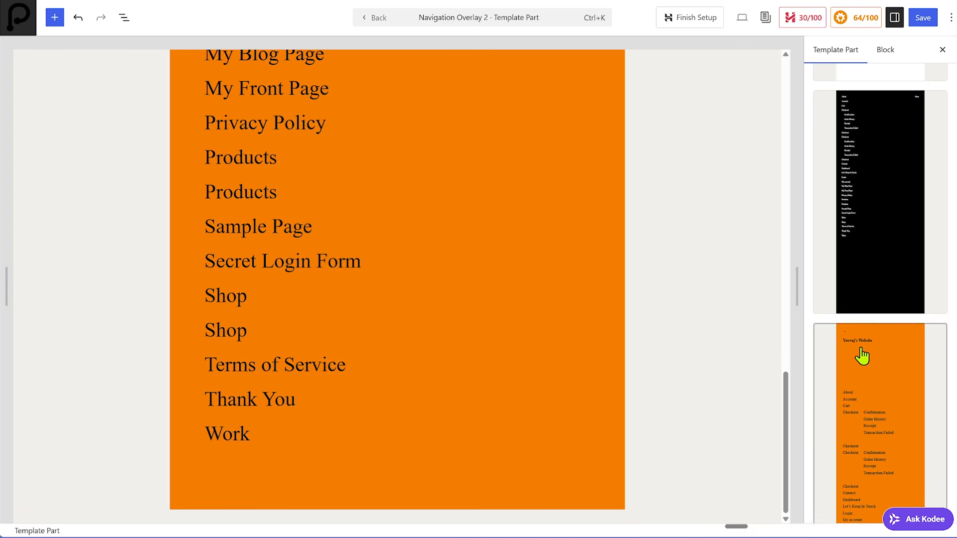
pyautogui.scroll(-5, 867, 361)
pyautogui.scroll(-5, 875, 367)
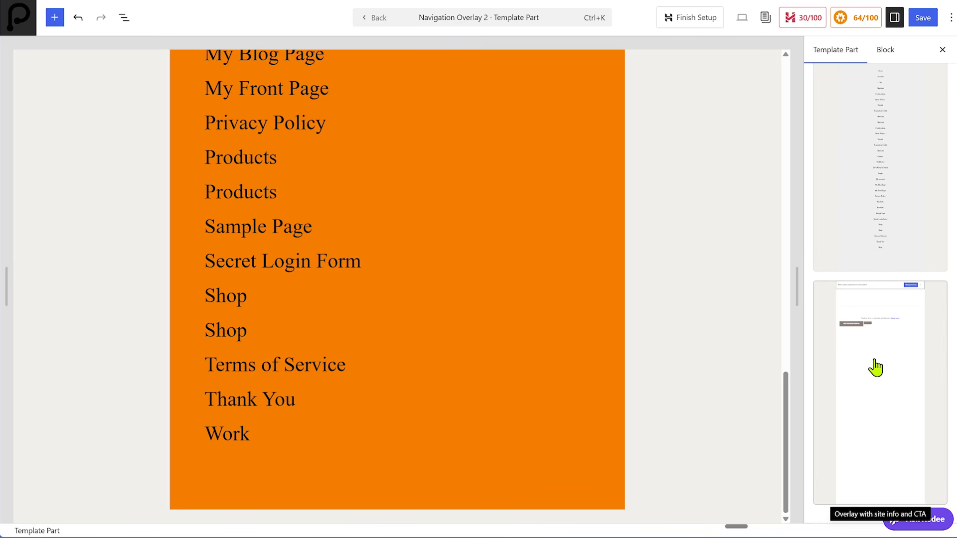
pyautogui.scroll(12, 875, 367)
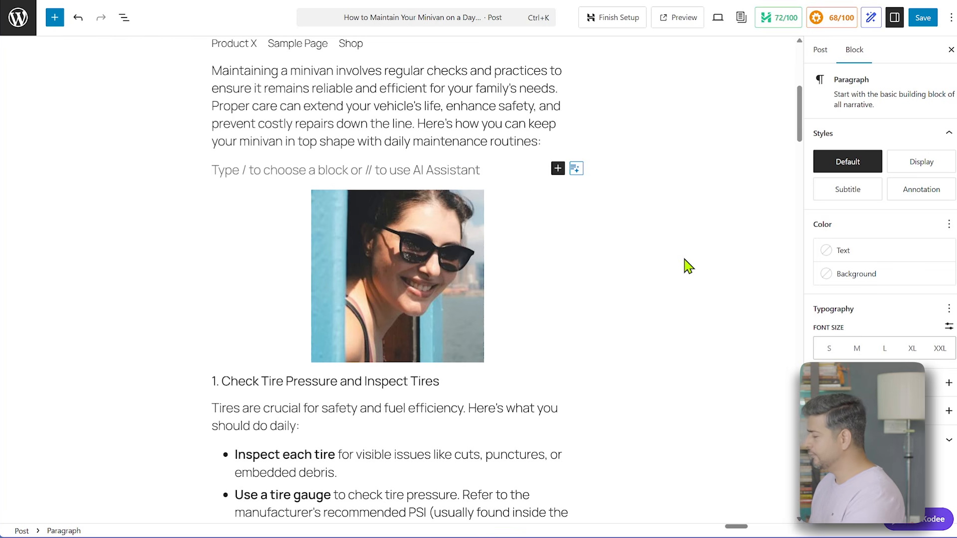
# - Search the block choices in the minivan post for "bread" and for "icons"
pyautogui.write('/bread')
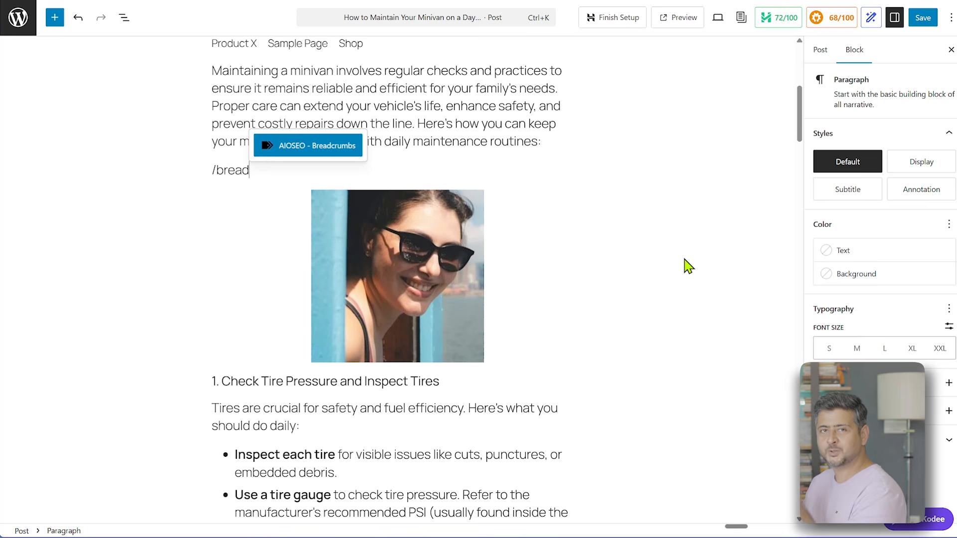
pyautogui.press('BackSpace')
pyautogui.press('BackSpace')
pyautogui.press('BackSpace')
pyautogui.press('BackSpace')
pyautogui.press('BackSpace')
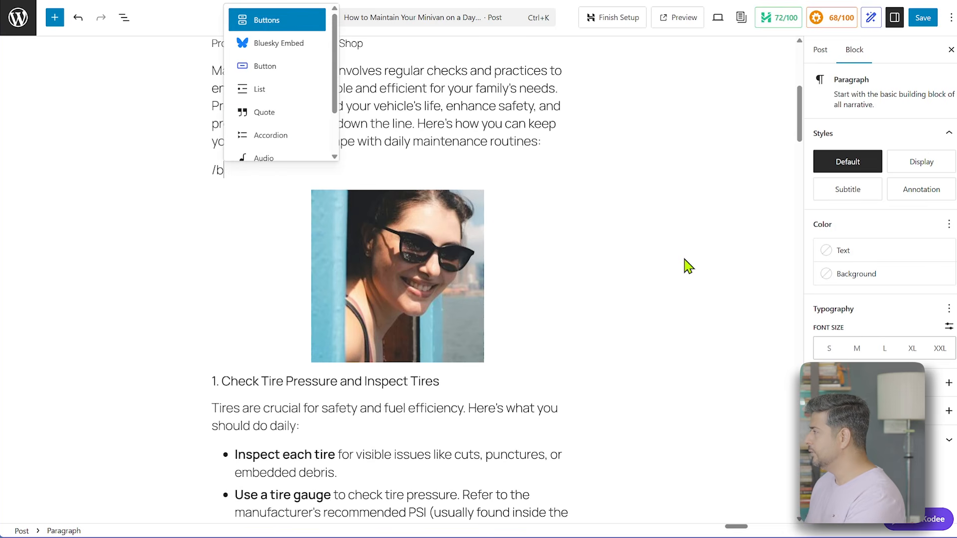
pyautogui.write('icons')
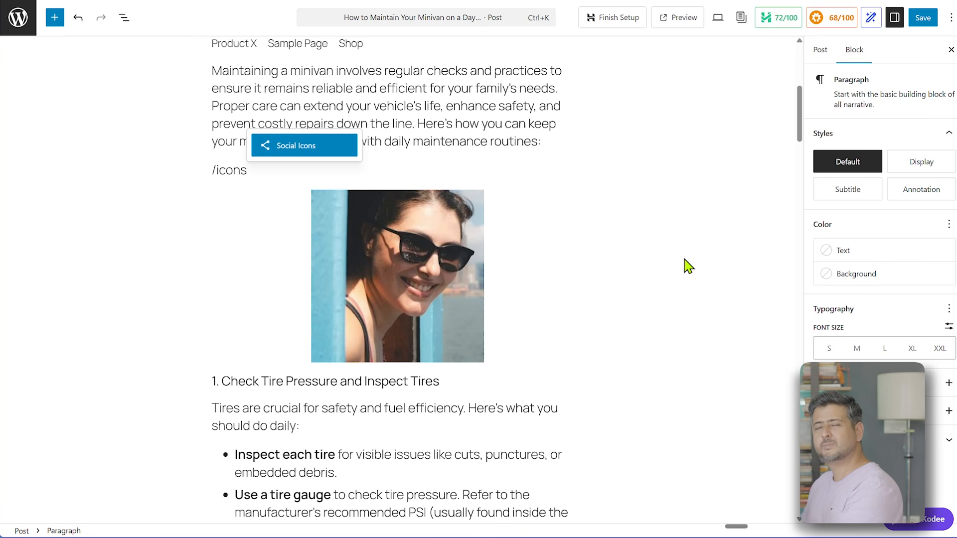
pyautogui.press('Escape')
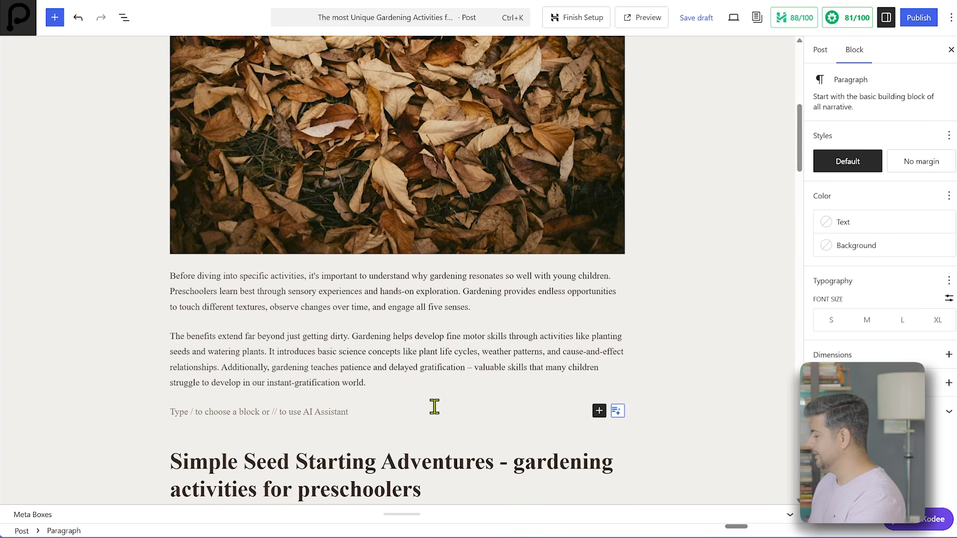
# - Insert a Breadcrumbs block above the "Simple Seed Starting Adventures" heading in the gardening post and examine its settings and style options
pyautogui.write('/bread')
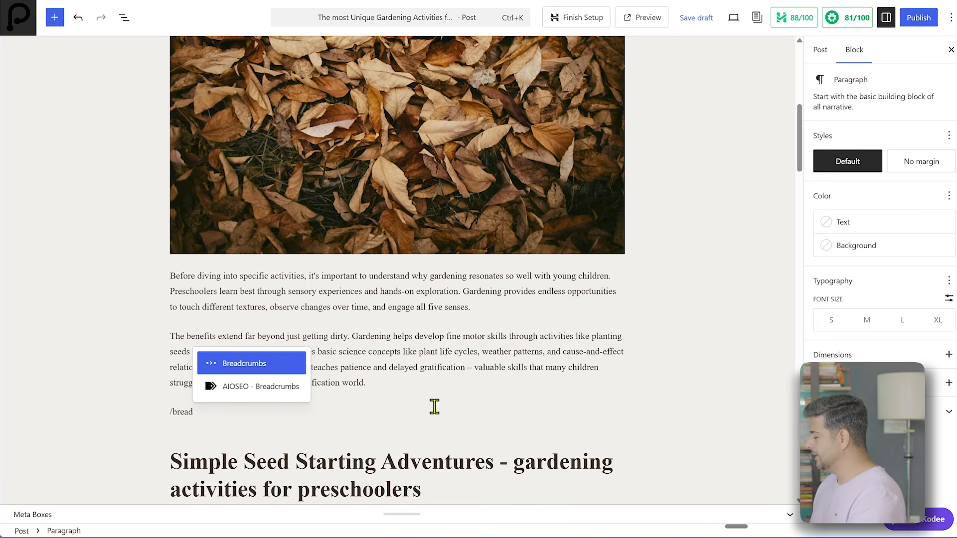
pyautogui.press('Return')
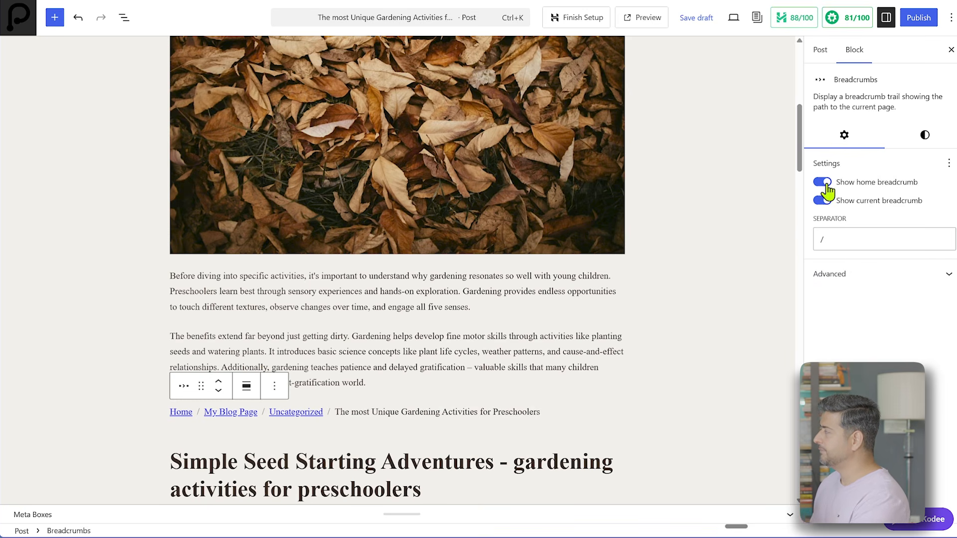
pyautogui.click(949, 163)
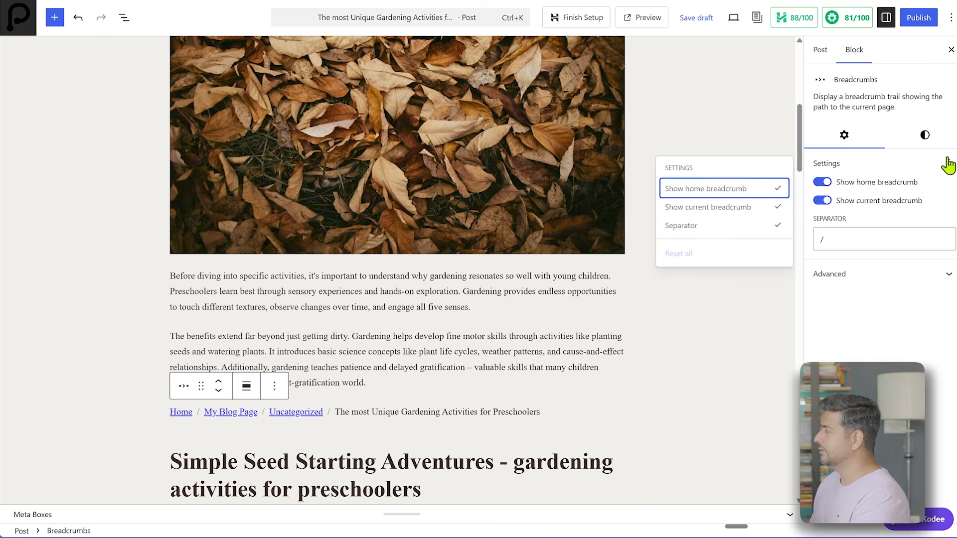
pyautogui.click(924, 142)
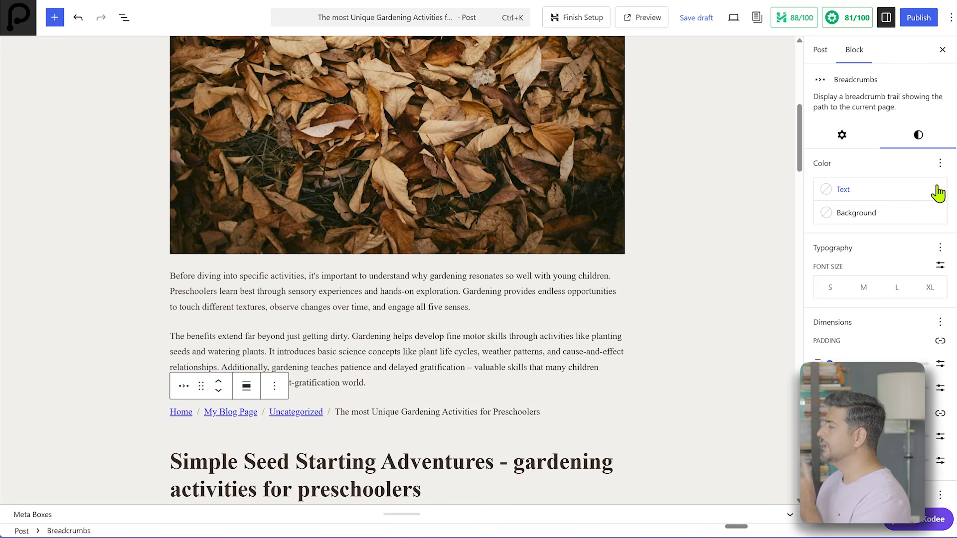
# - Insert an Icon block below the "Simple Seed Starting Adventures" heading and choose the Mobile icon for it
pyautogui.click(508, 441)
pyautogui.scroll(-5, 470, 294)
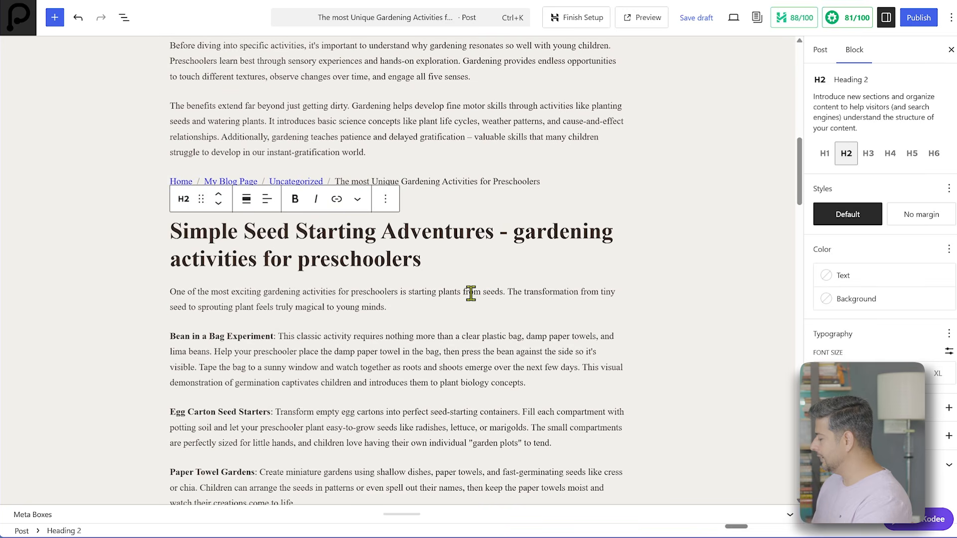
pyautogui.press('Return')
pyautogui.write('/icon')
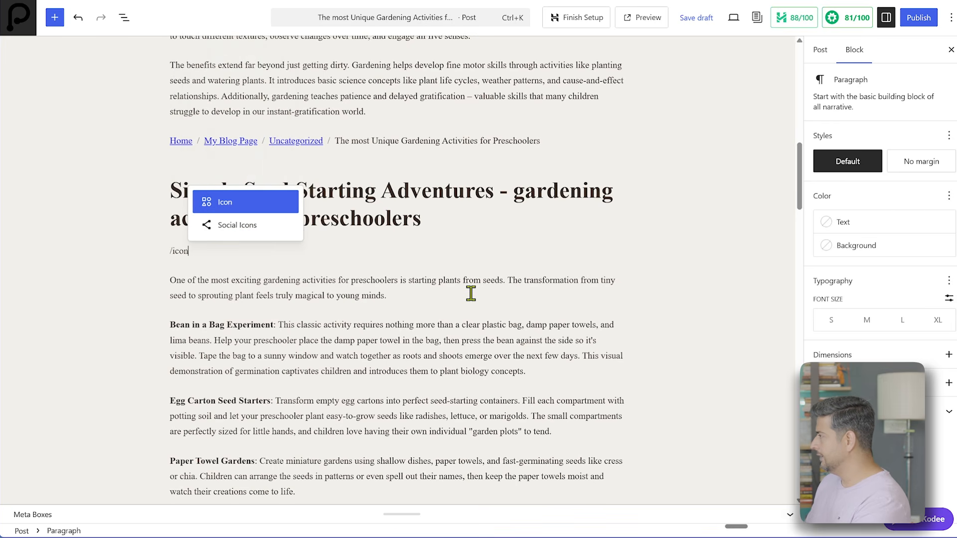
pyautogui.press('Return')
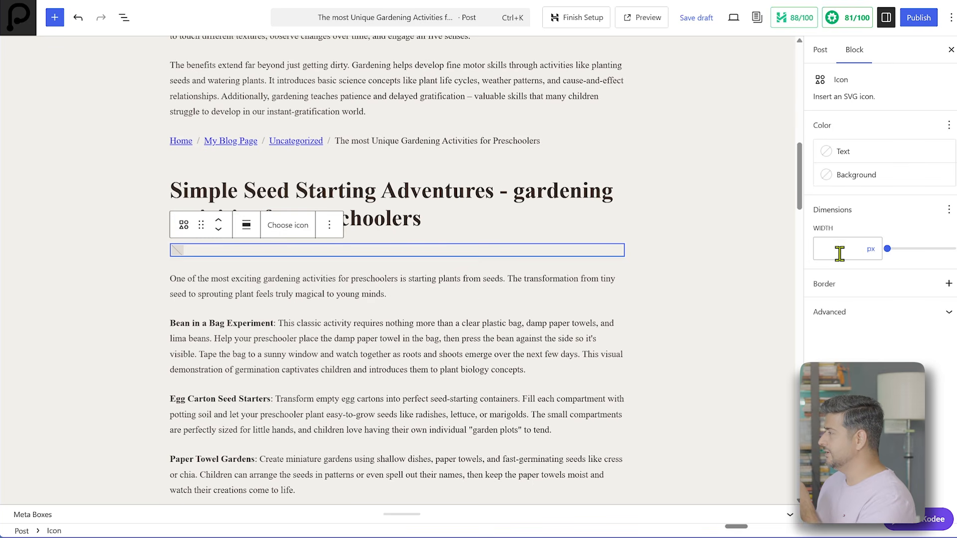
pyautogui.click(273, 230)
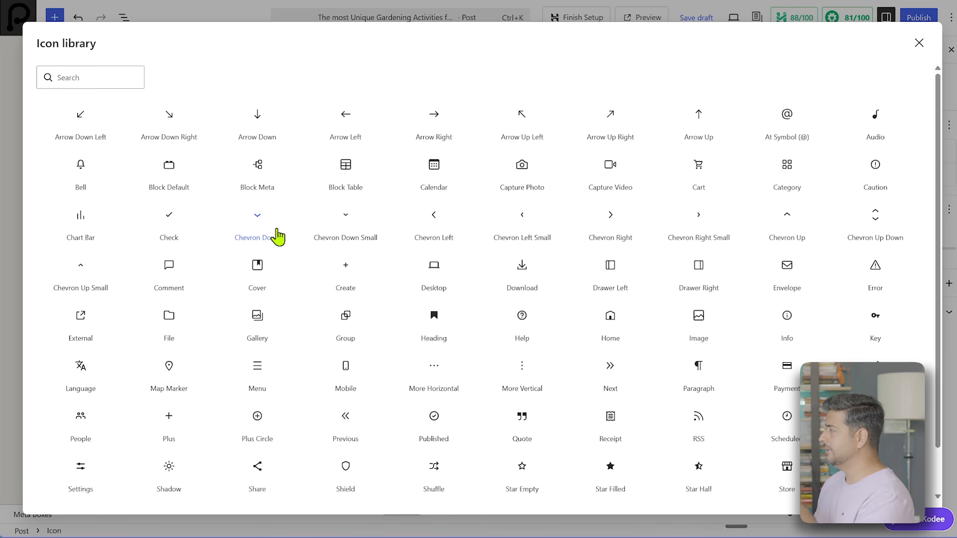
pyautogui.scroll(-1, 277, 236)
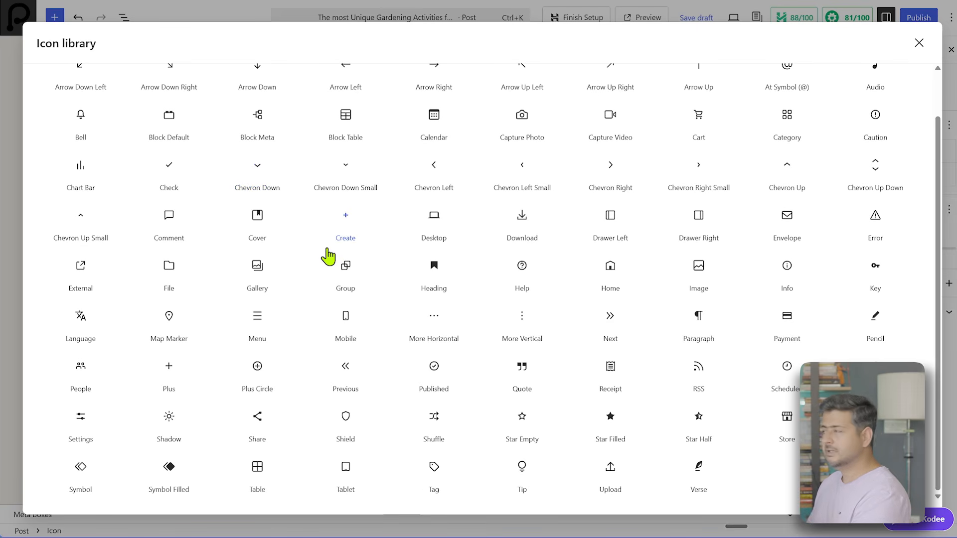
pyautogui.click(355, 324)
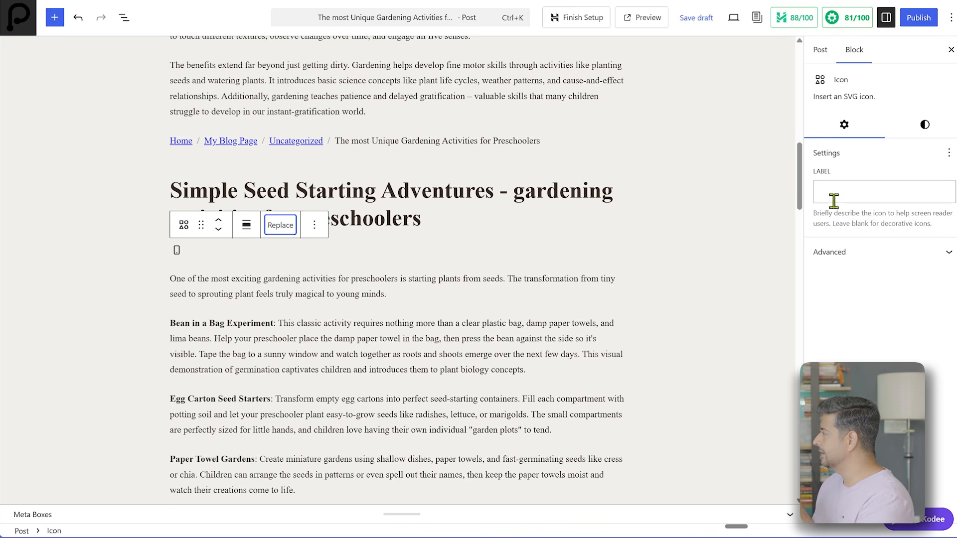
# - Set the mobile icon's width to 80 px and its text color to Vivid cyan blue
pyautogui.click(923, 126)
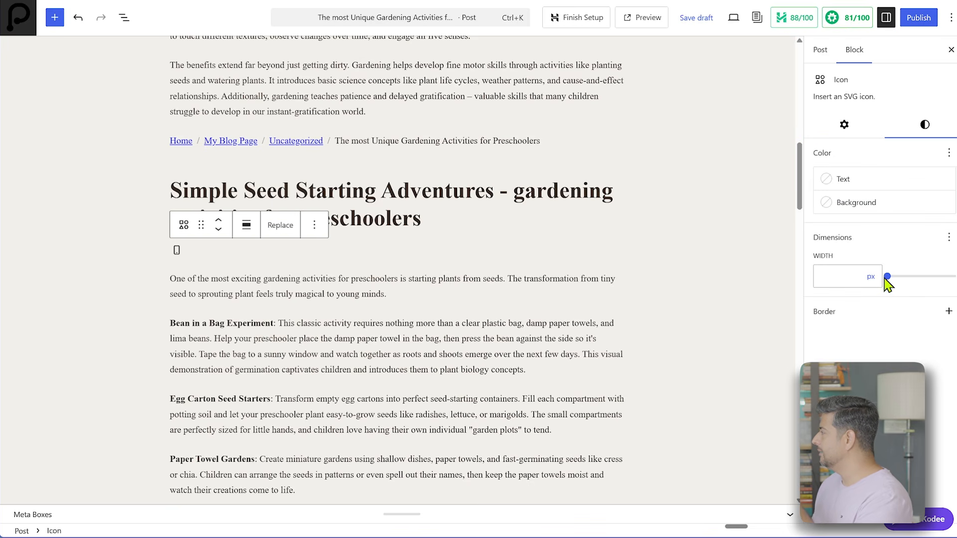
pyautogui.moveTo(887, 278); pyautogui.dragTo(894, 283)
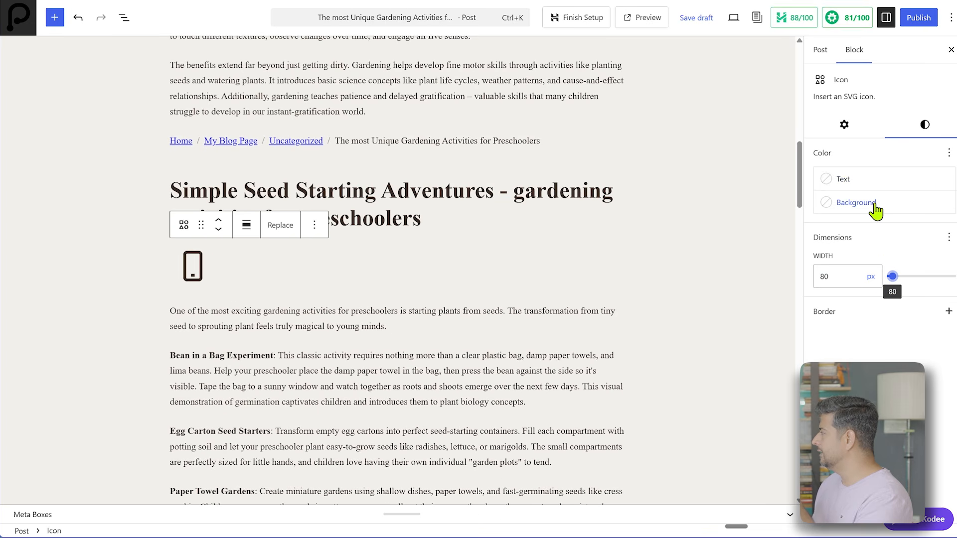
pyautogui.click(861, 188)
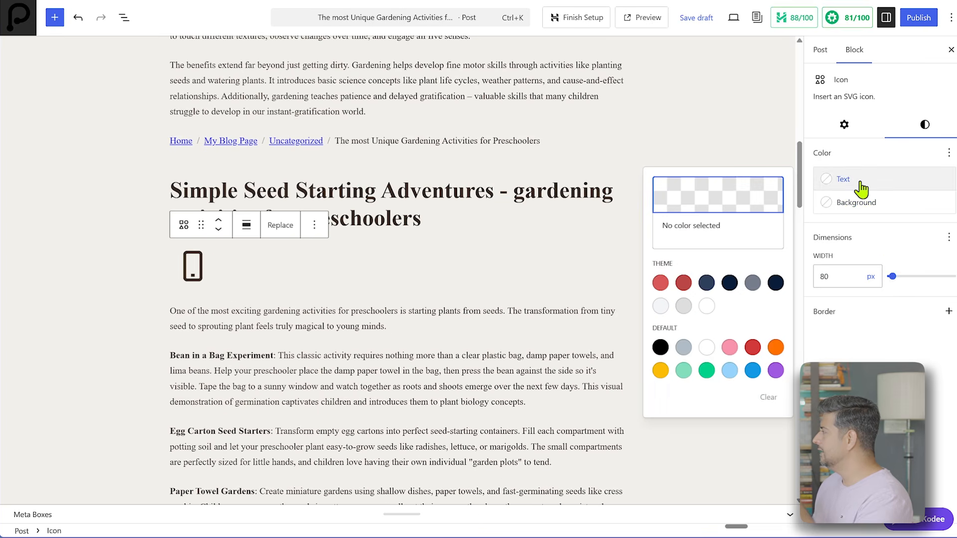
pyautogui.click(753, 370)
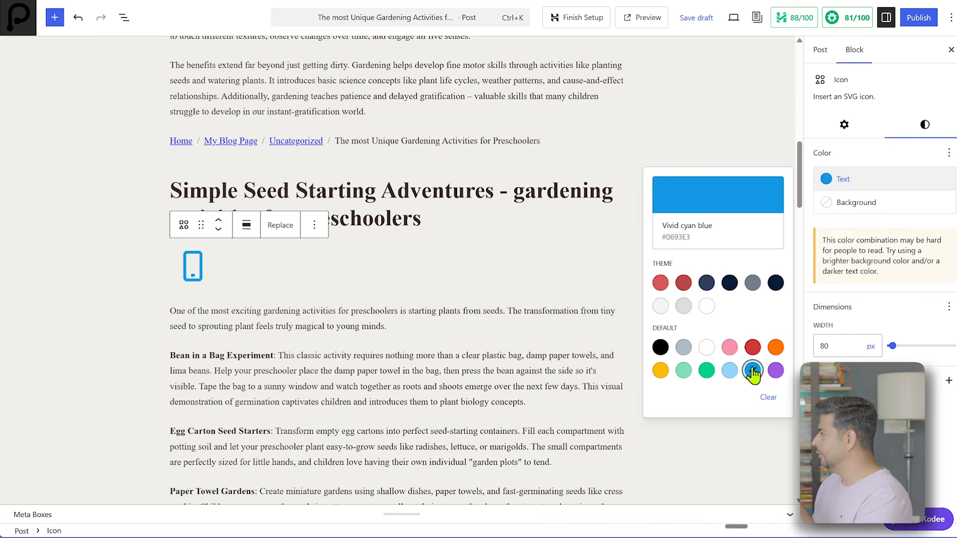
pyautogui.click(493, 249)
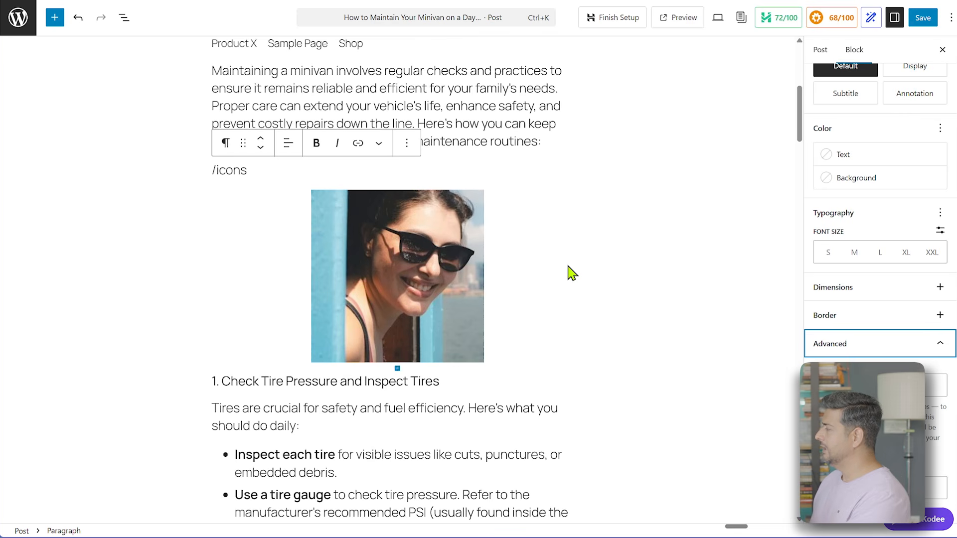
# - Select the text of the paragraph above the breadcrumbs in the gardening post and turn on Spotlight mode
pyautogui.moveTo(433, 105); pyautogui.dragTo(495, 124)
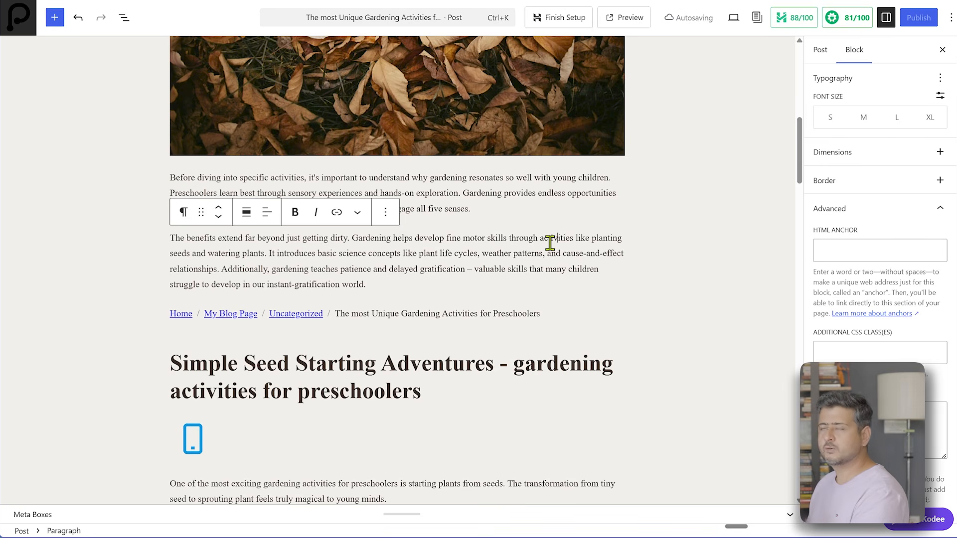
pyautogui.moveTo(451, 258); pyautogui.dragTo(529, 273)
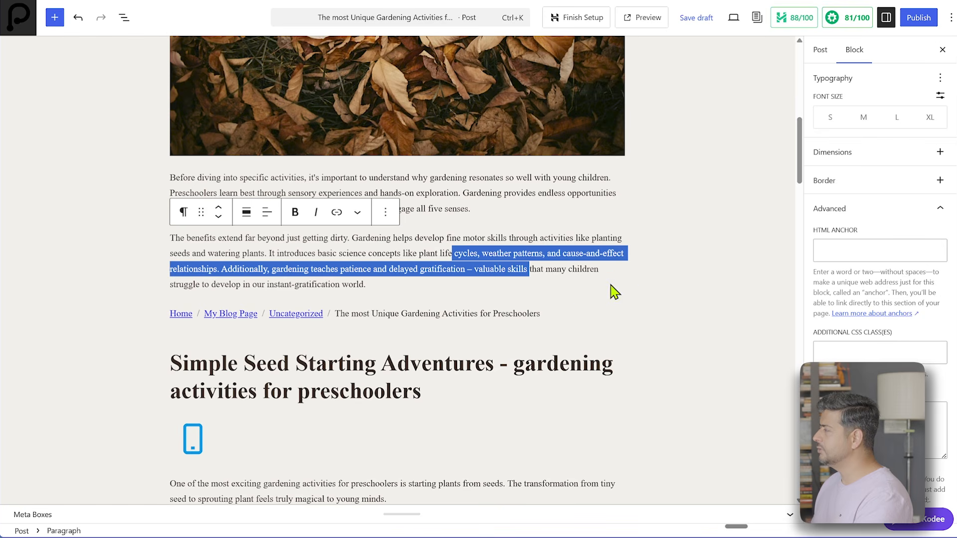
pyautogui.click(401, 302)
pyautogui.moveTo(371, 283); pyautogui.dragTo(199, 238)
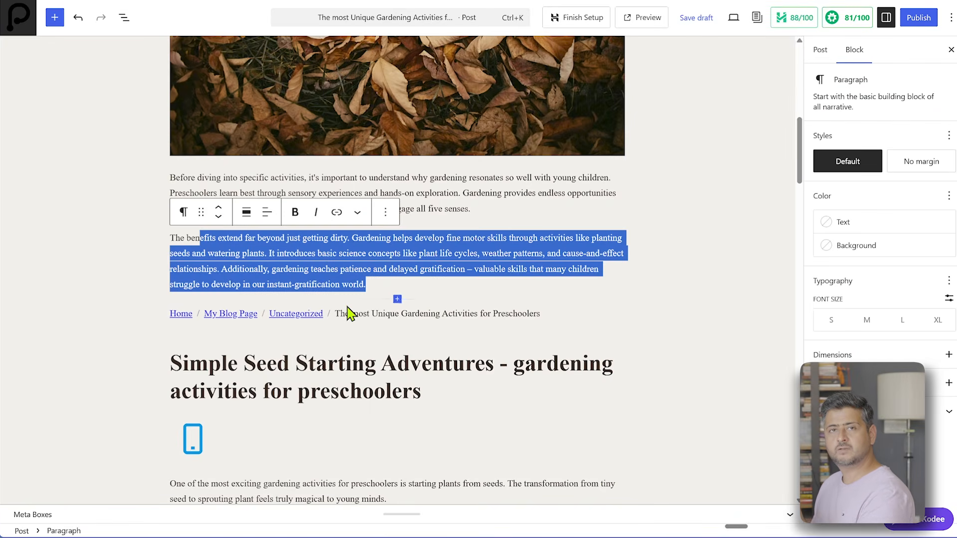
pyautogui.click(950, 17)
pyautogui.click(799, 132)
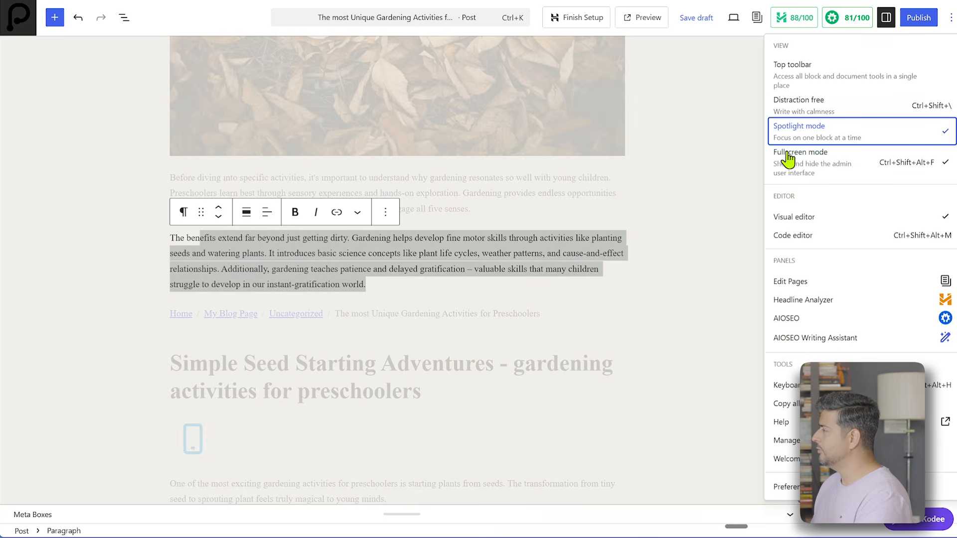
pyautogui.click(552, 274)
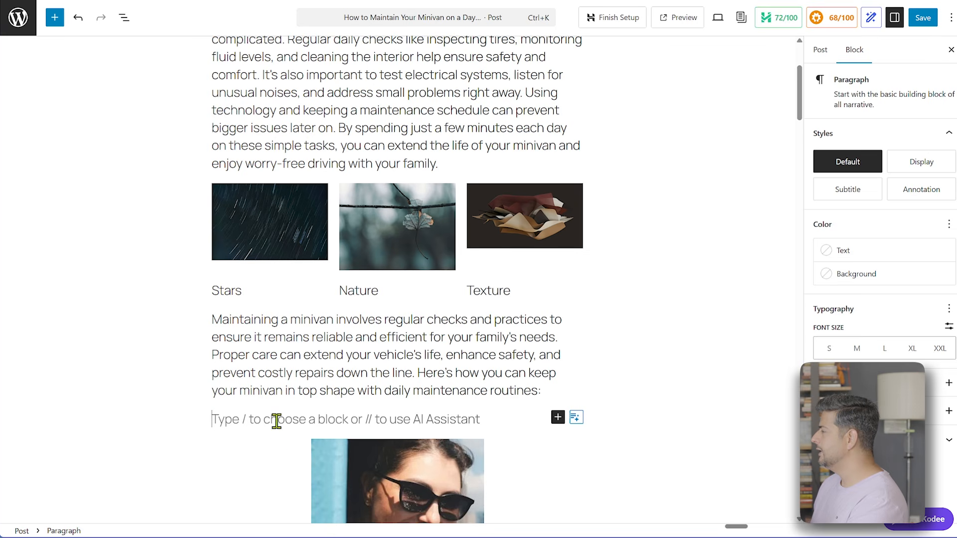
# - Insert a heading reading "ksjdgfhfsdjkg" above the portrait photo in the minivan post and change its level to Heading 4
pyautogui.write('/he')
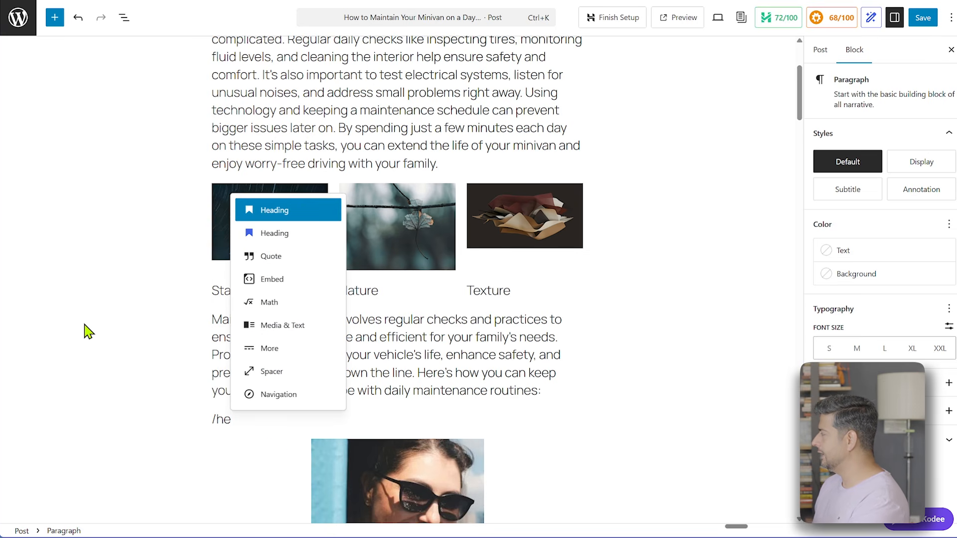
pyautogui.press('Return')
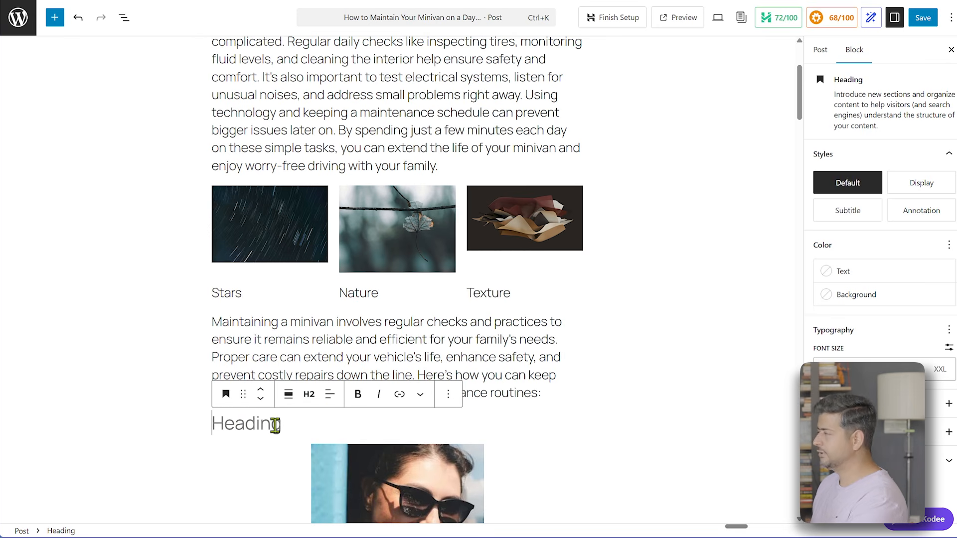
pyautogui.write('ksjdgfhfsdjkg')
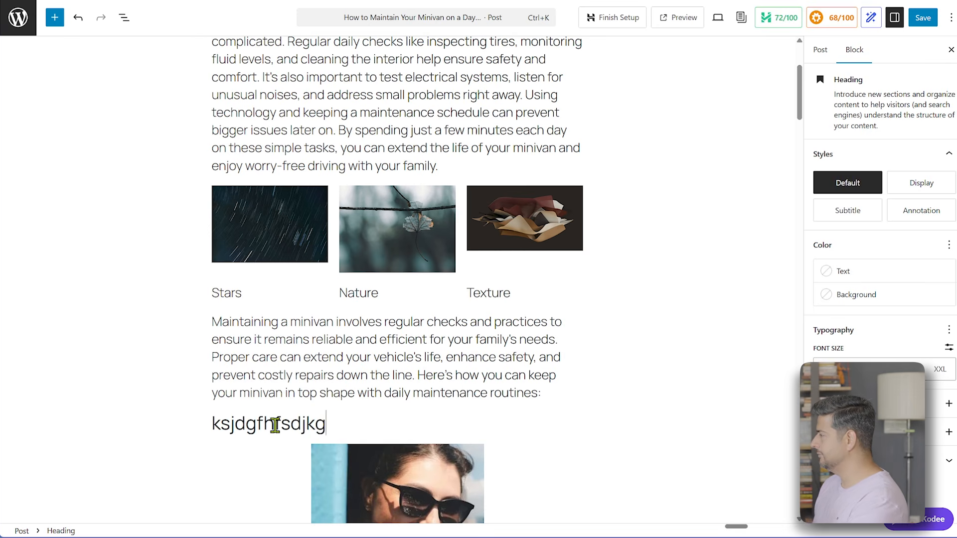
pyautogui.click(275, 425)
pyautogui.click(313, 396)
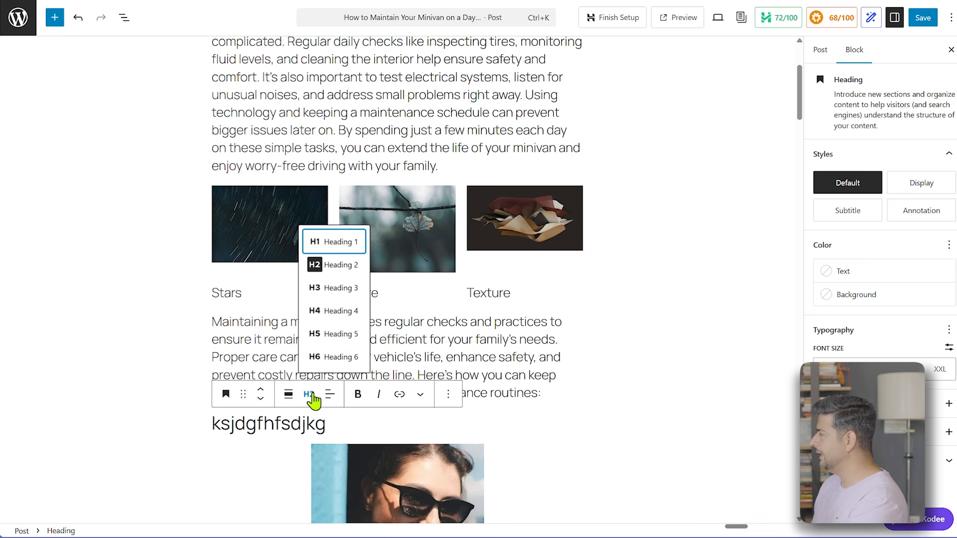
pyautogui.click(321, 313)
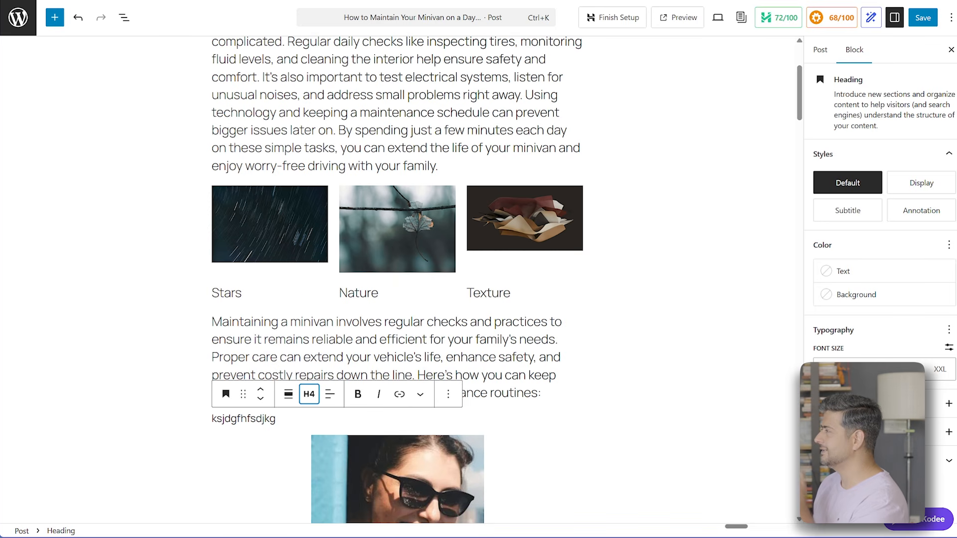
# - In the gardening post, insert a Heading 4 block directly below the three-image row with the text "fgjdfgjd"
pyautogui.click(209, 1)
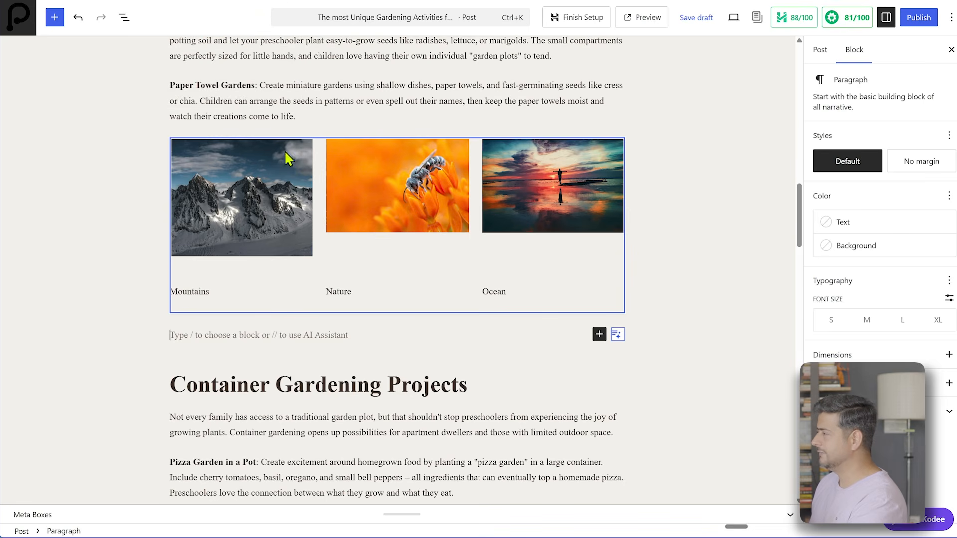
pyautogui.write('/hea')
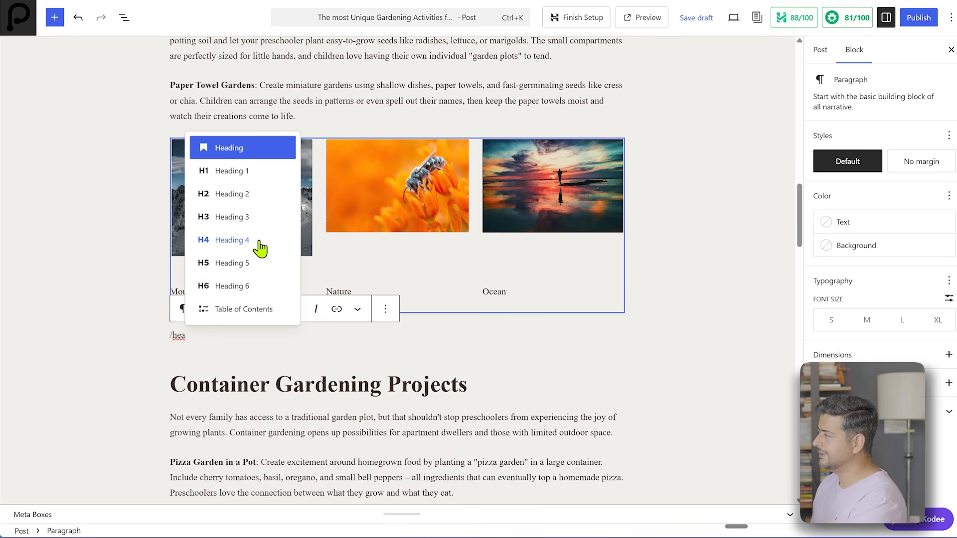
pyautogui.click(257, 239)
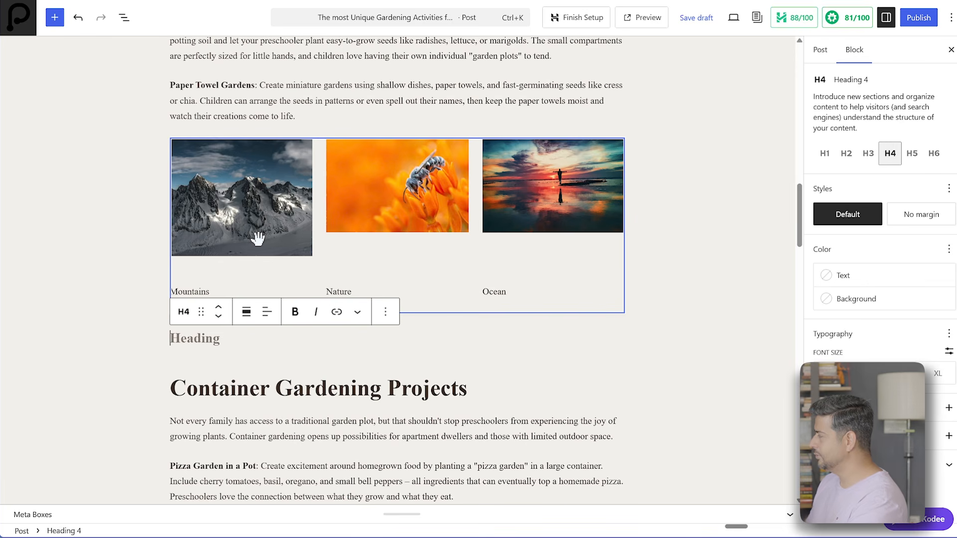
pyautogui.write('fgjdfgjd')
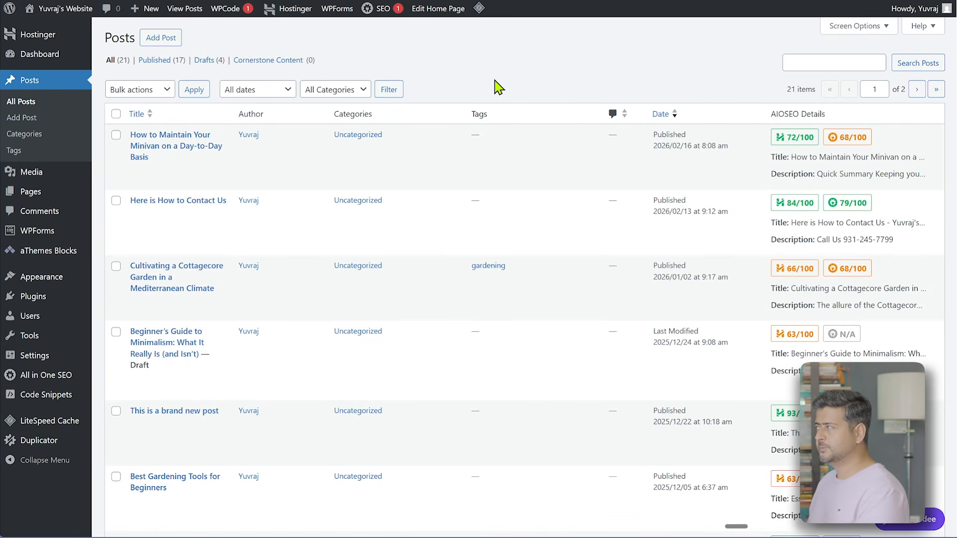
# - Compare the Appearance entries of both sites, and view the Install Fonts and Upload options of the newer site's Fonts page
pyautogui.moveTo(66, 287)
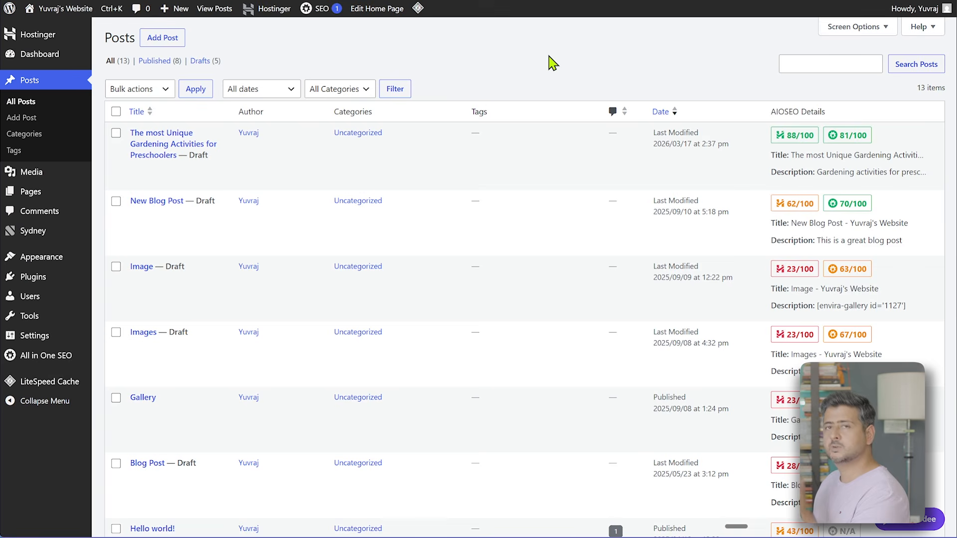
pyautogui.moveTo(61, 263)
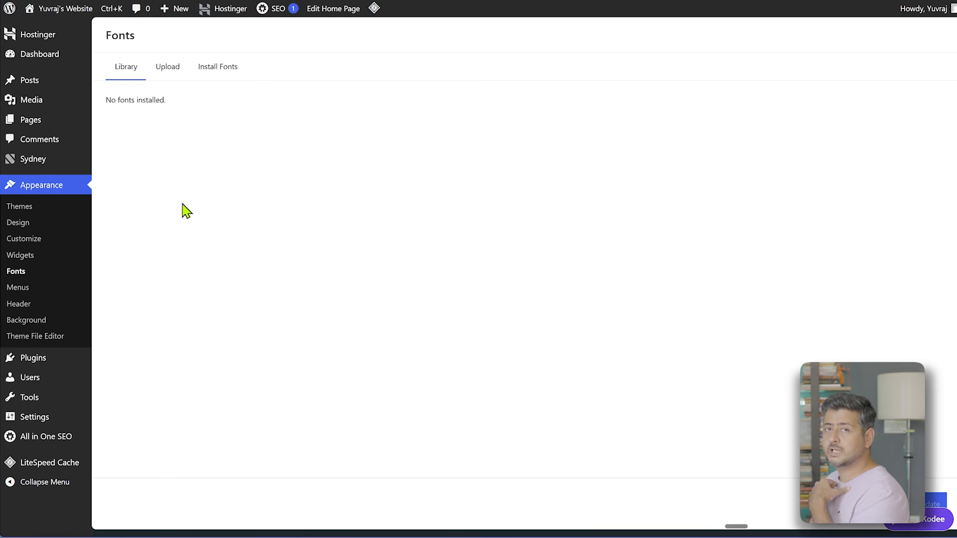
pyautogui.click(218, 72)
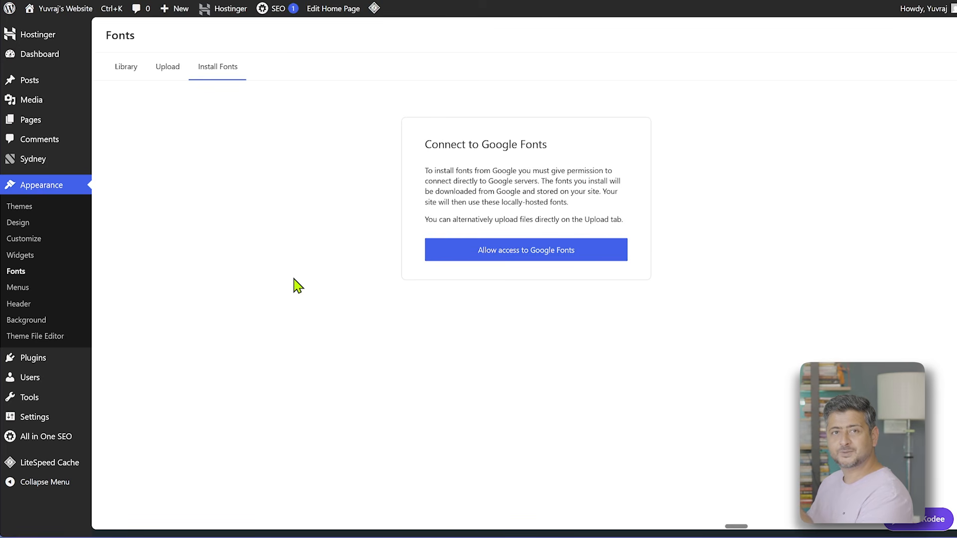
pyautogui.click(167, 71)
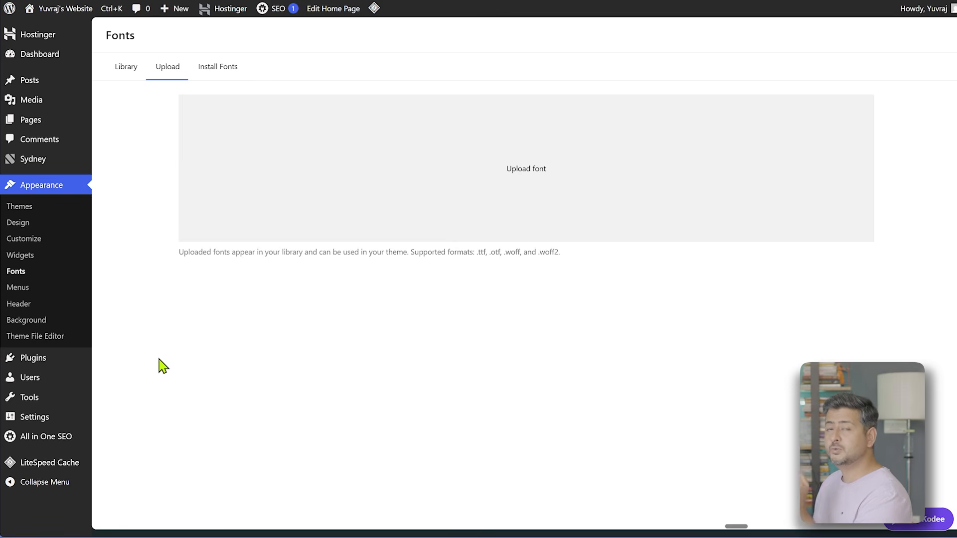